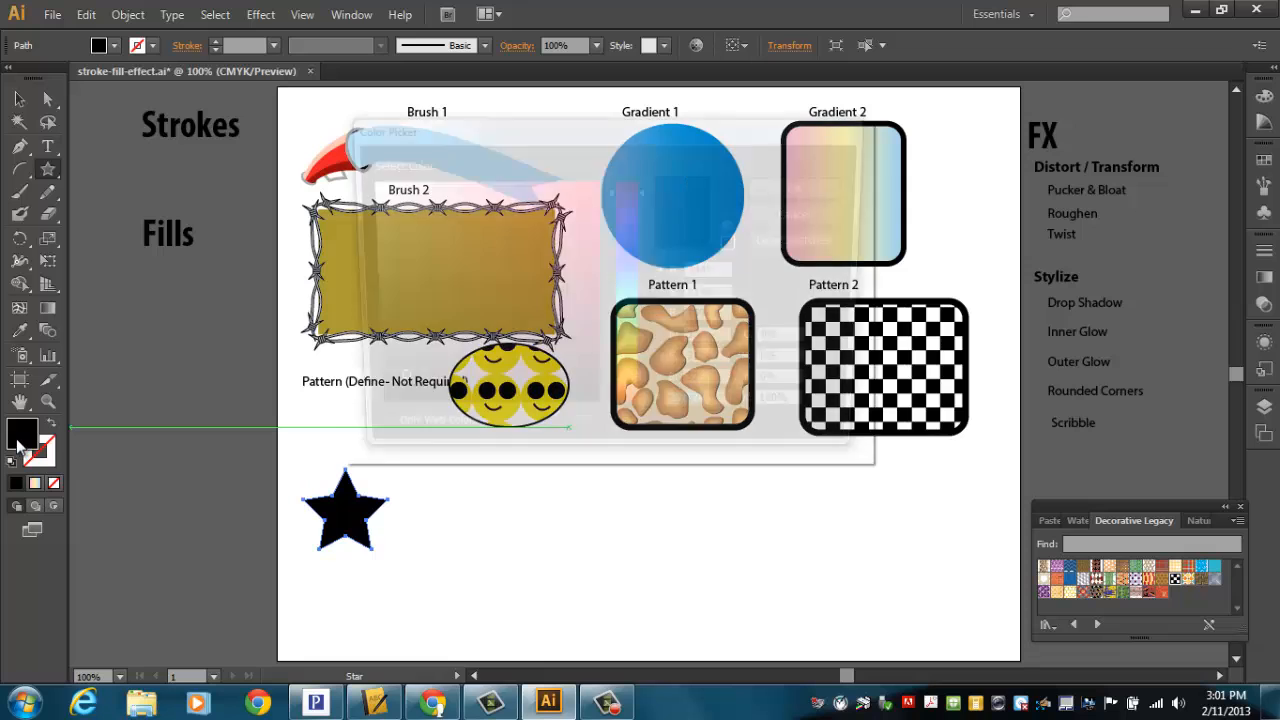
# Step: Set the star's fill colour to bright yellow FFD400 in the Color Picker
pyautogui.click(626, 380)
pyautogui.click(623, 385)
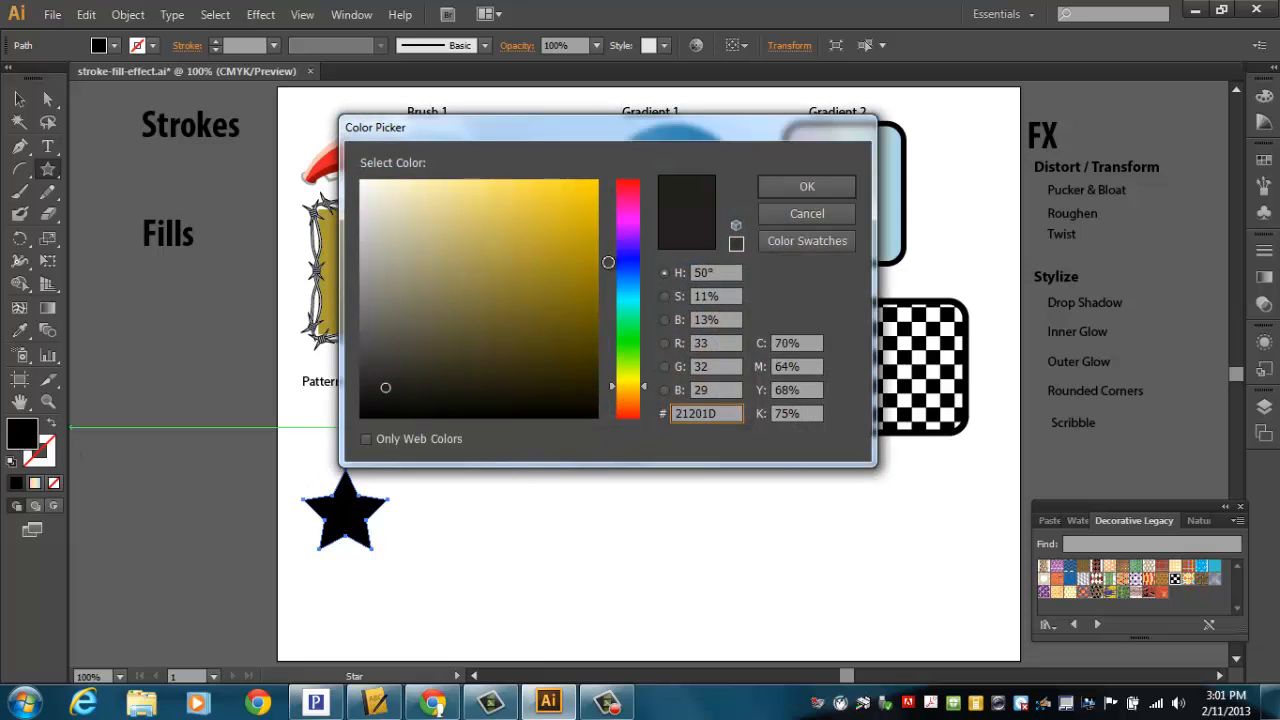
pyautogui.moveTo(555, 200); pyautogui.dragTo(610, 180)
pyautogui.click(818, 186)
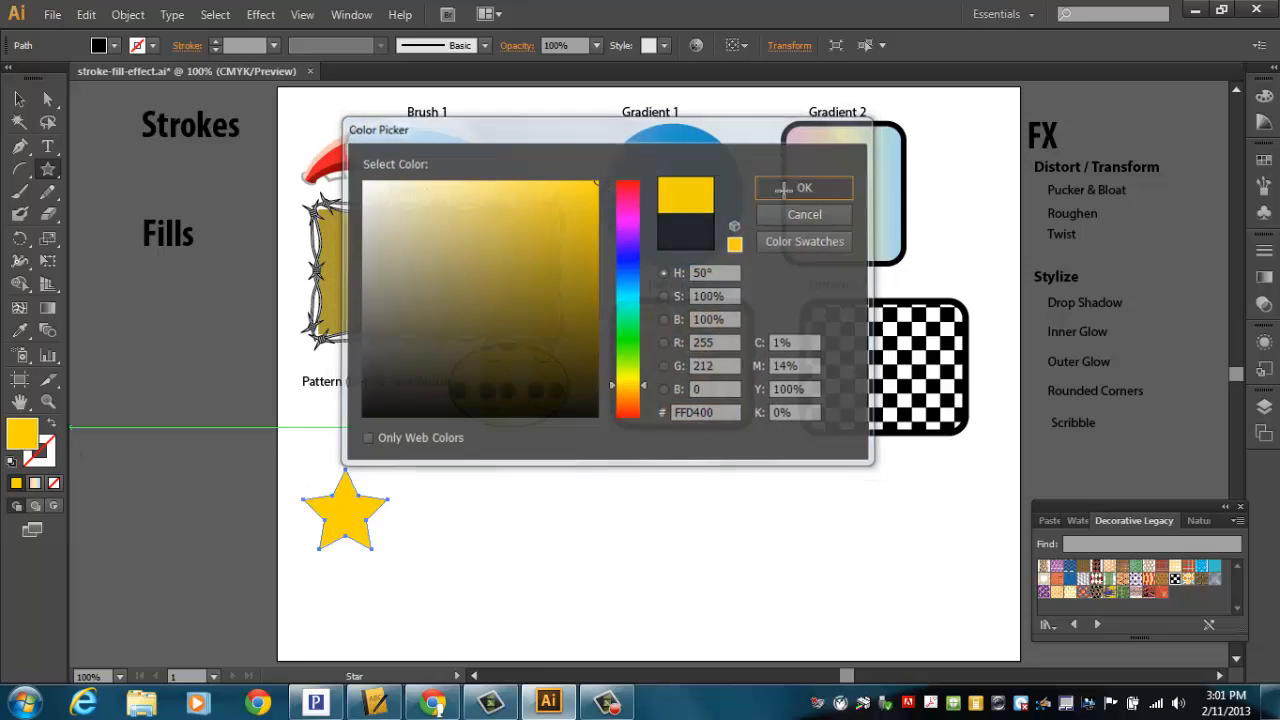
# Step: Give the star a black stroke using the Color Picker
pyautogui.click(55, 468)
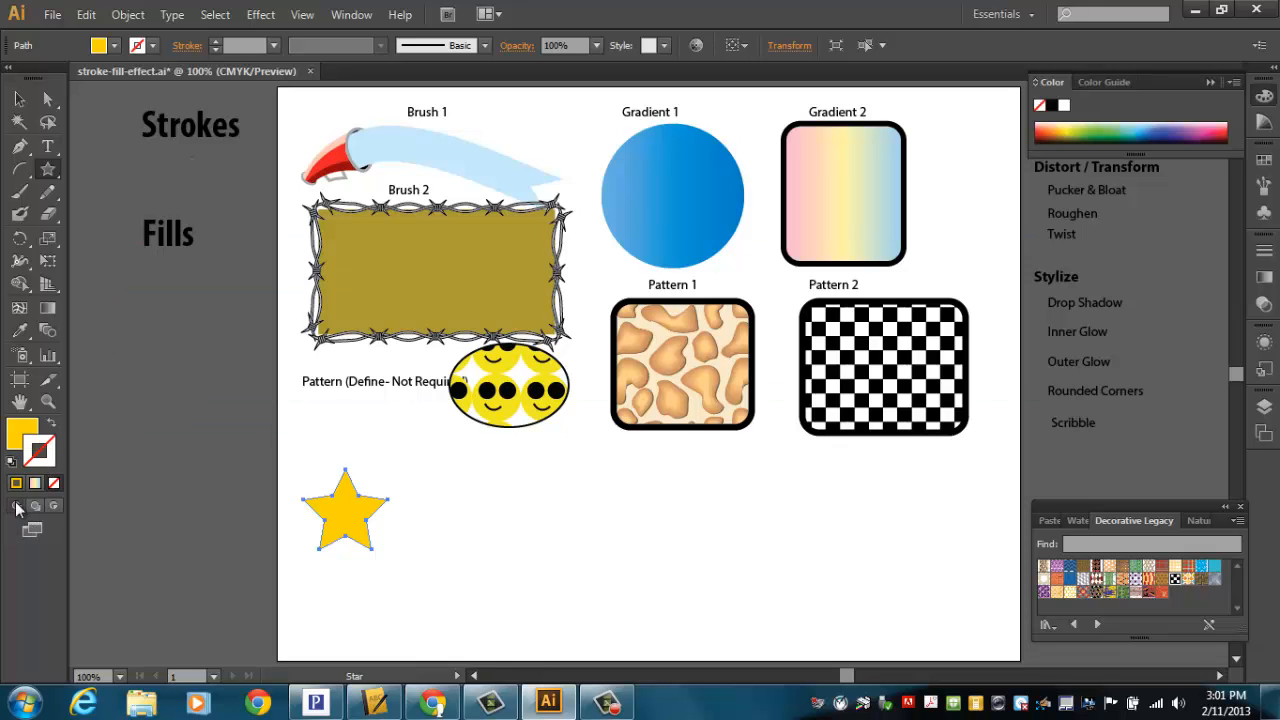
pyautogui.click(16, 483)
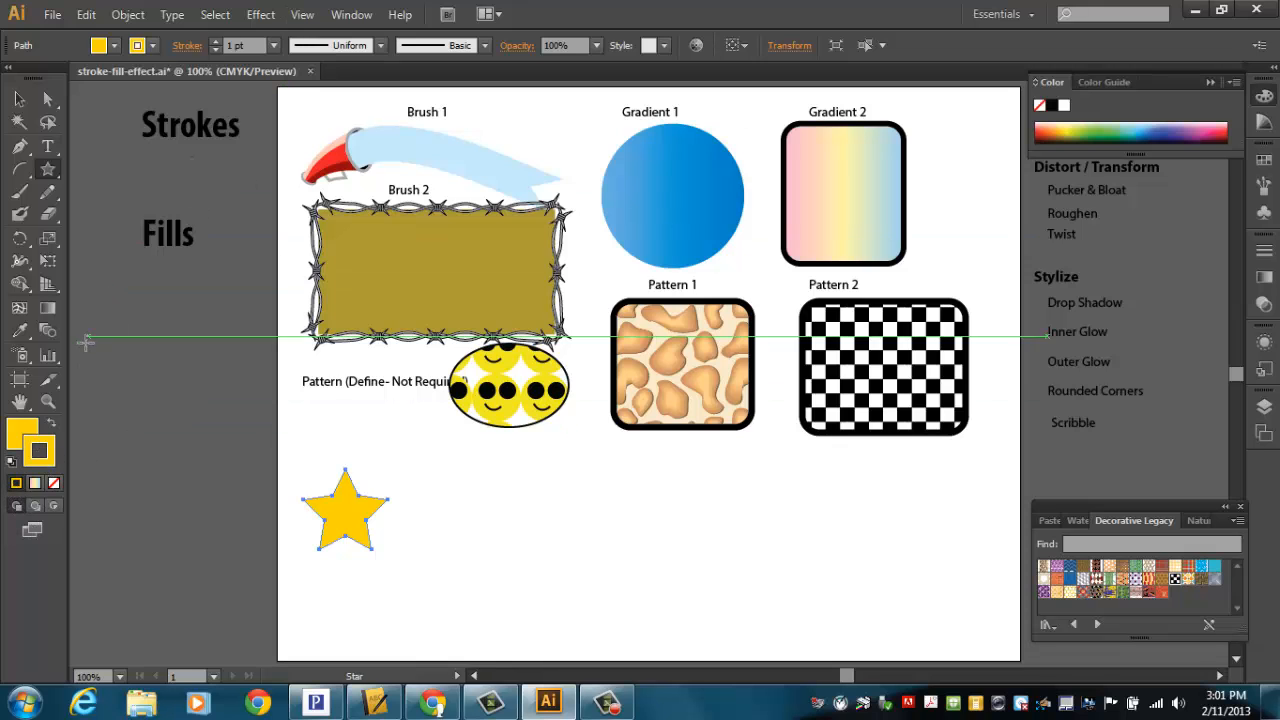
pyautogui.doubleClick(45, 459)
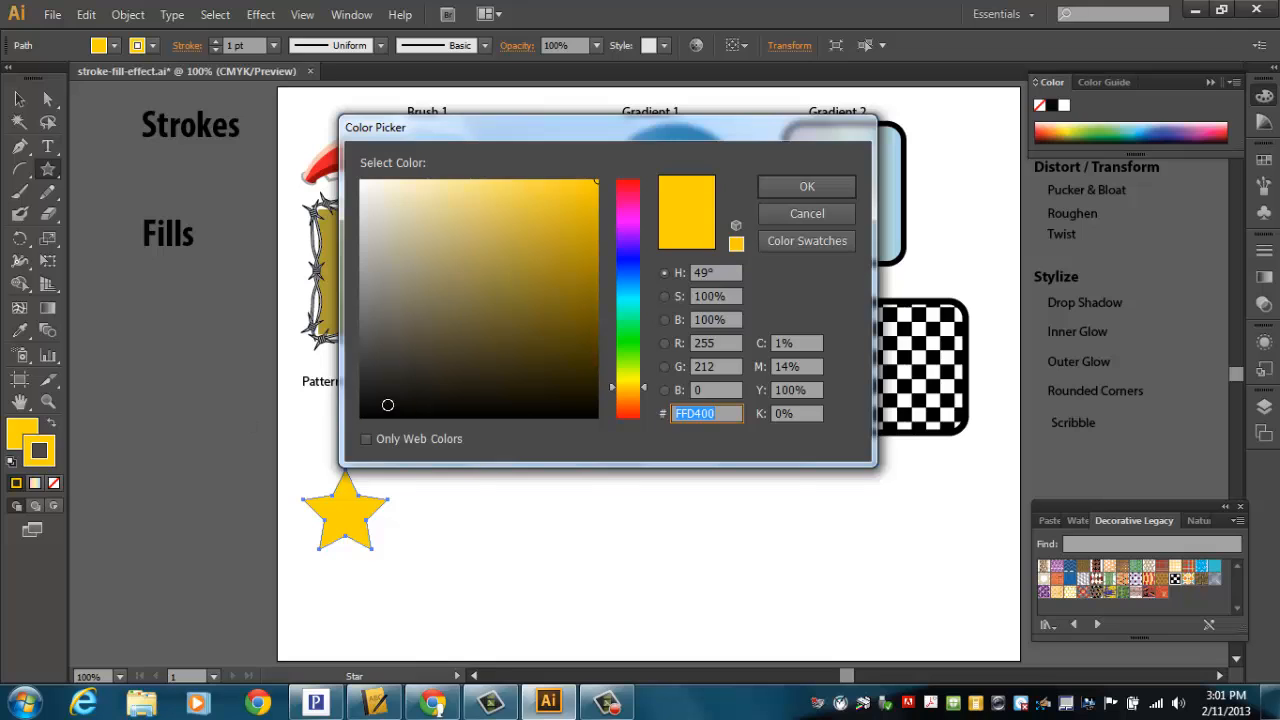
pyautogui.moveTo(386, 403); pyautogui.dragTo(361, 418)
pyautogui.click(807, 187)
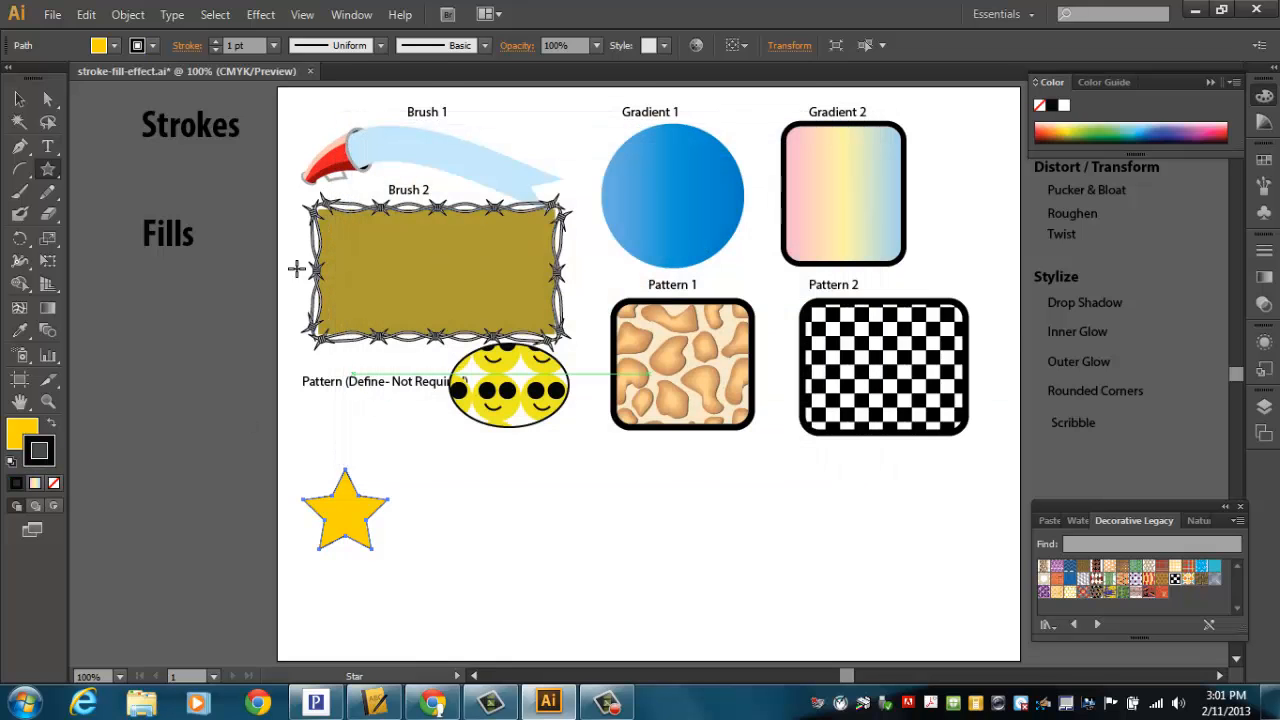
# Step: Increase the star's stroke weight to 5 pt
pyautogui.click(215, 41)
pyautogui.click(215, 41)
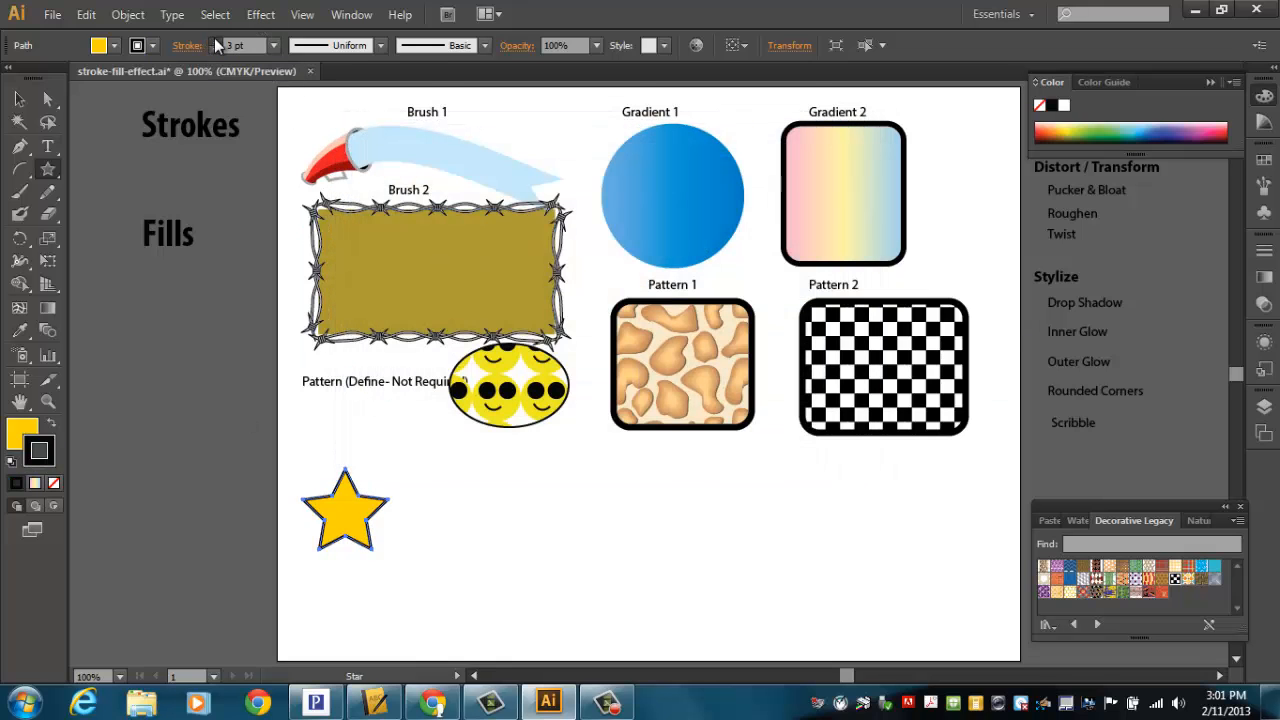
pyautogui.click(215, 41)
pyautogui.click(215, 41)
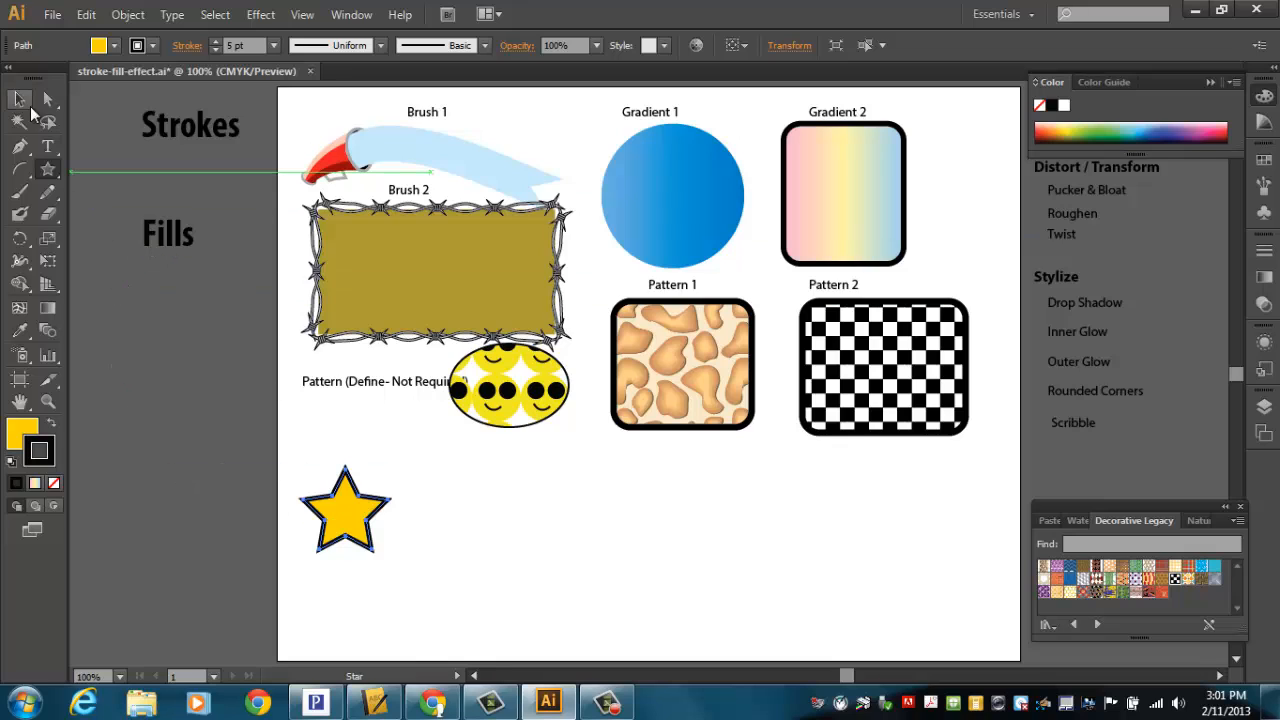
# Step: Duplicate the star several times into two rows along the lower part of the artboard
pyautogui.click(20, 99)
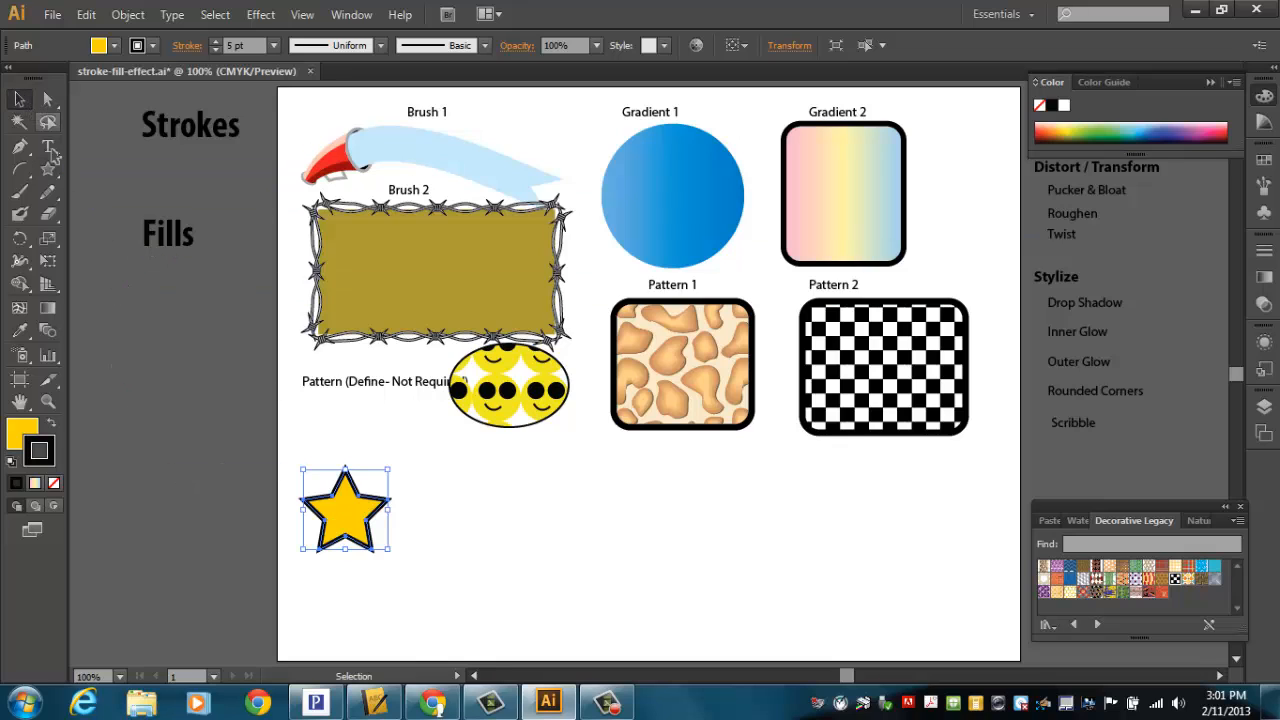
pyautogui.click(1211, 83)
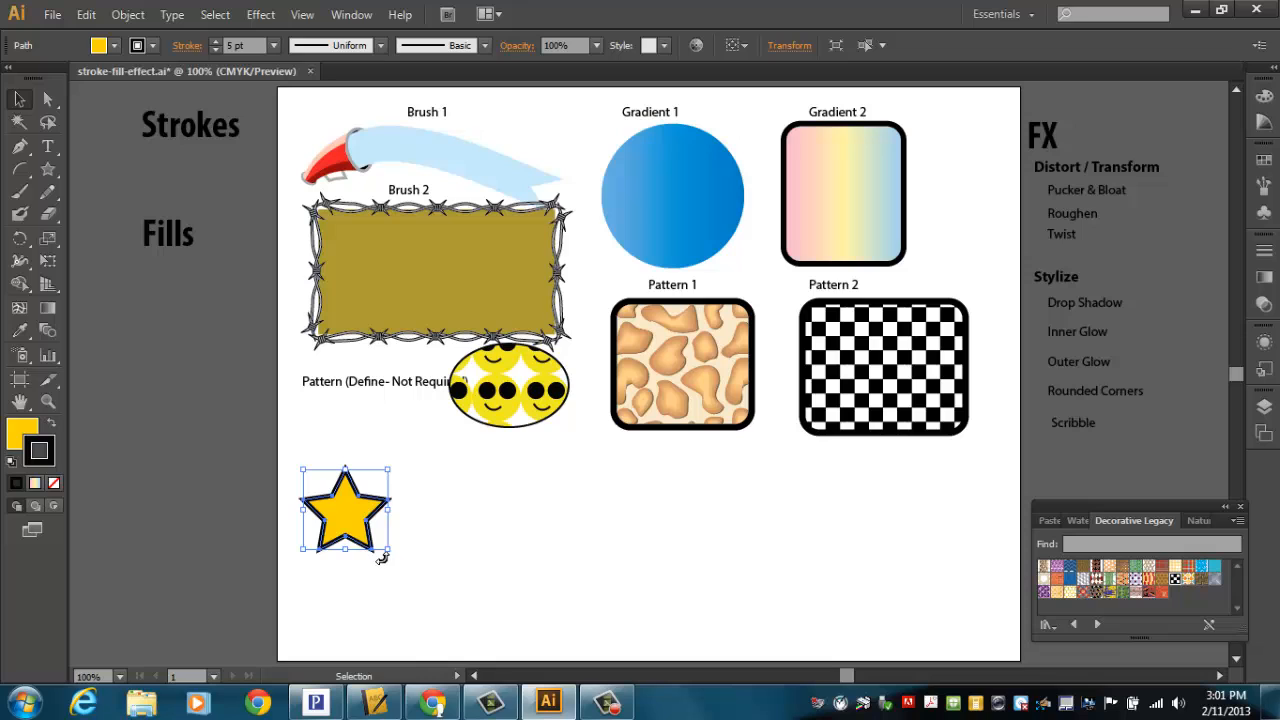
pyautogui.moveTo(343, 528); pyautogui.dragTo(938, 519)
pyautogui.moveTo(470, 533); pyautogui.dragTo(410, 613)
pyautogui.moveTo(581, 555); pyautogui.dragTo(532, 634)
pyautogui.moveTo(687, 546); pyautogui.dragTo(632, 625)
pyautogui.moveTo(810, 530); pyautogui.dragTo(750, 604)
# Step: Apply Pucker & Bloat at -37% to the first star and place the Pucker & Bloat label above it
pyautogui.click(350, 530)
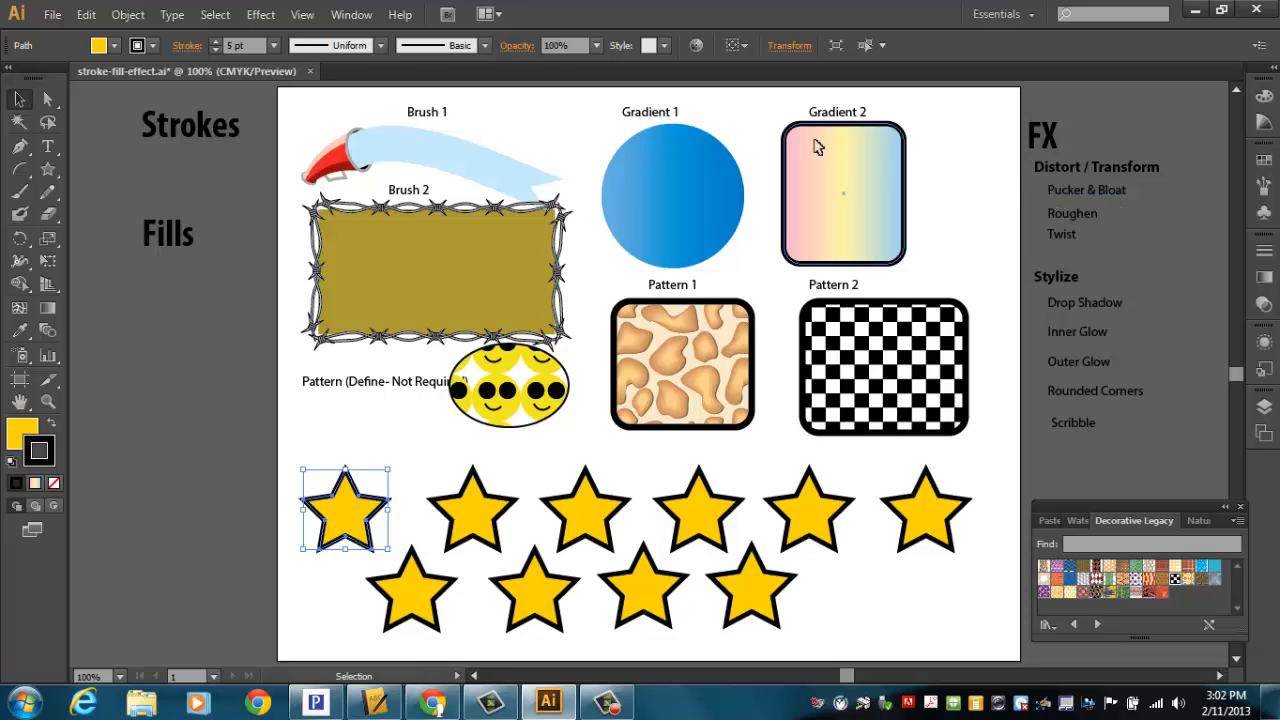
pyautogui.click(259, 16)
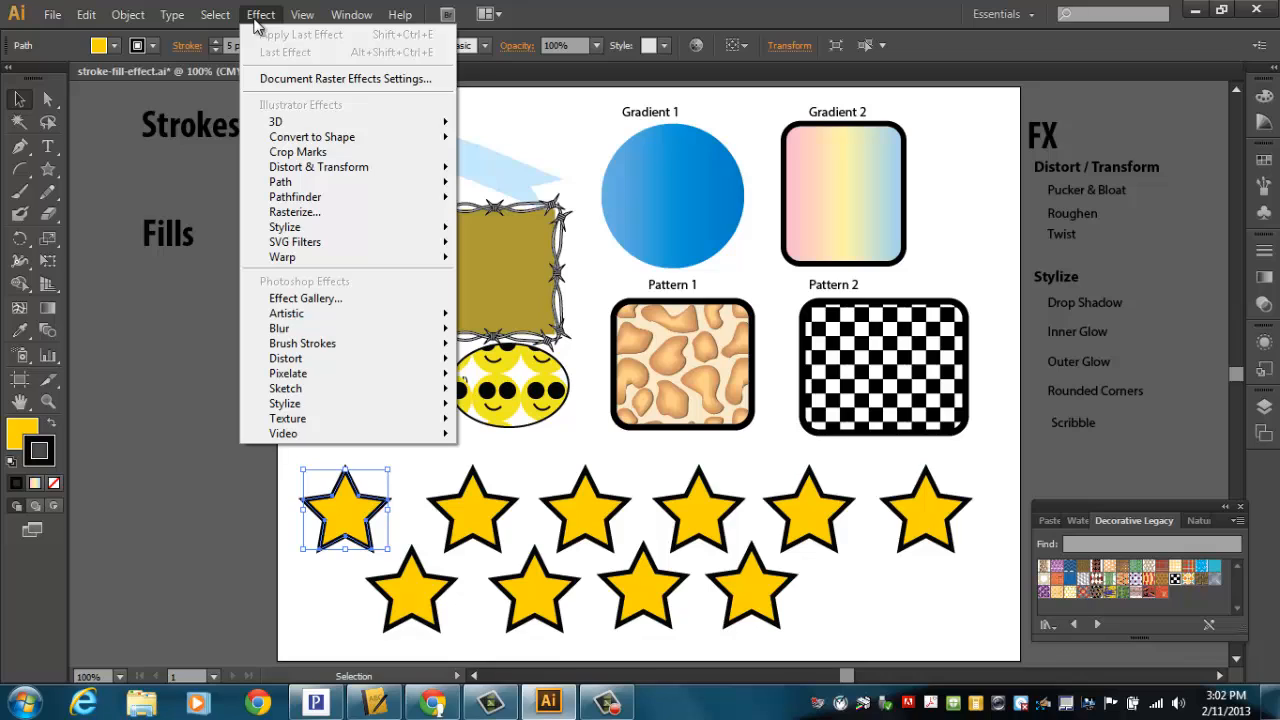
pyautogui.moveTo(293, 172)
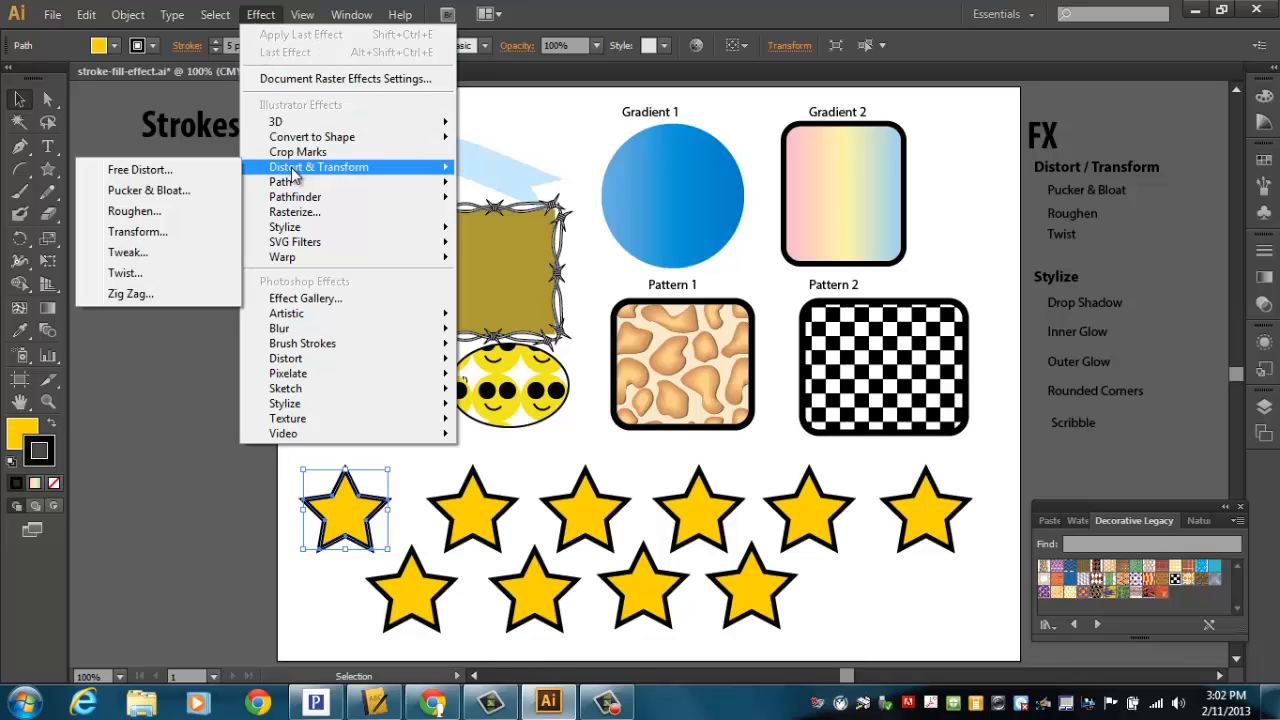
pyautogui.click(160, 200)
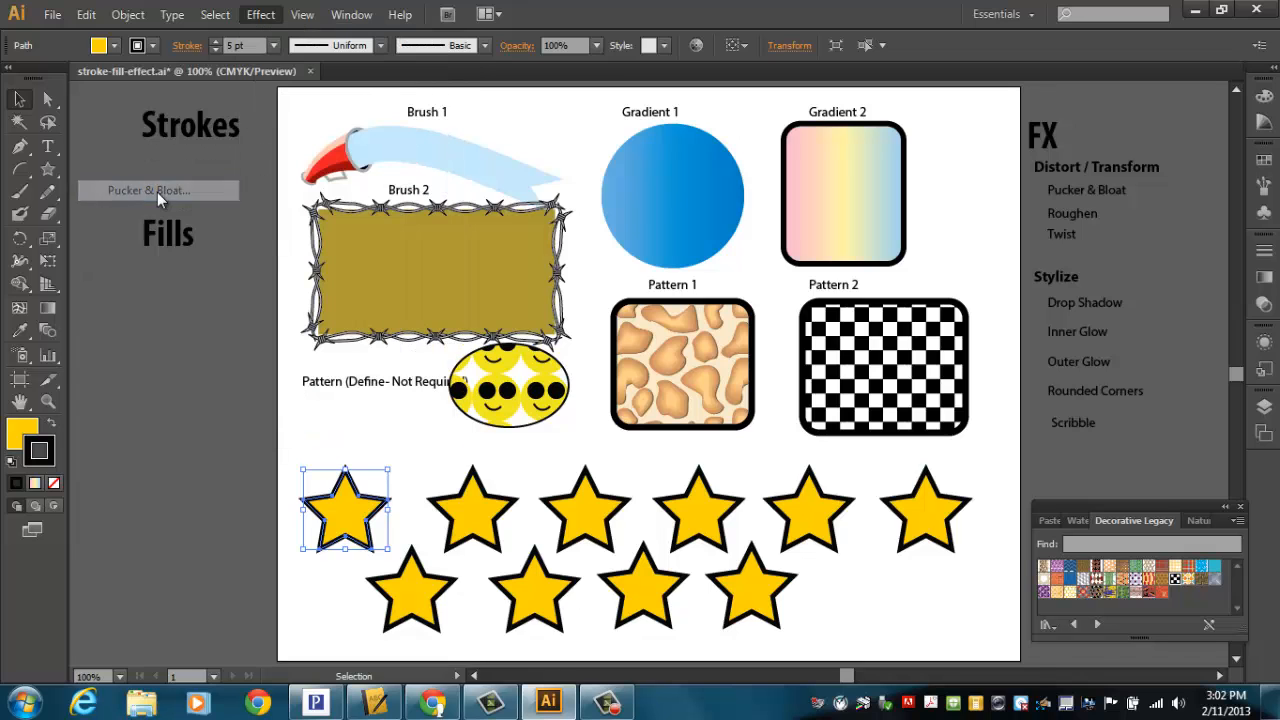
pyautogui.moveTo(629, 228); pyautogui.dragTo(478, 281)
pyautogui.click(314, 375)
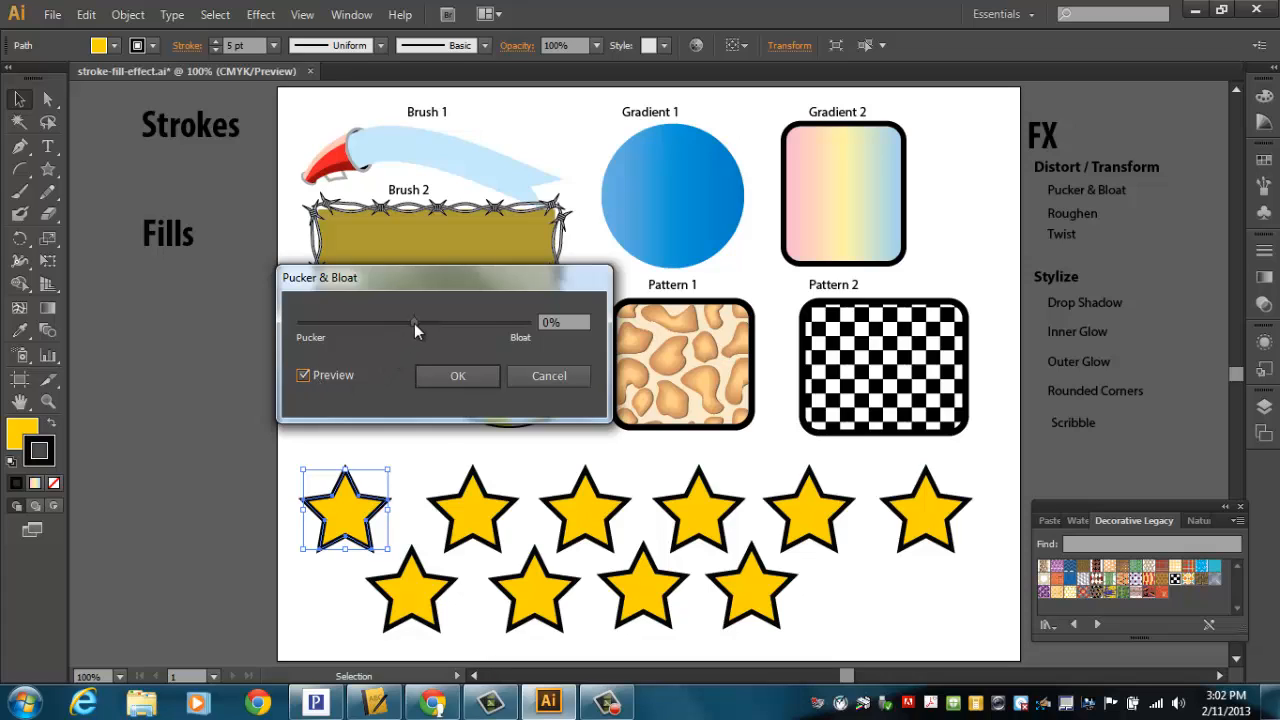
pyautogui.moveTo(414, 323)
pyautogui.mouseDown()
pyautogui.moveTo(449, 328)
pyautogui.moveTo(342, 327)
pyautogui.moveTo(507, 331)
pyautogui.moveTo(372, 326)
pyautogui.moveTo(393, 332)
pyautogui.mouseUp()
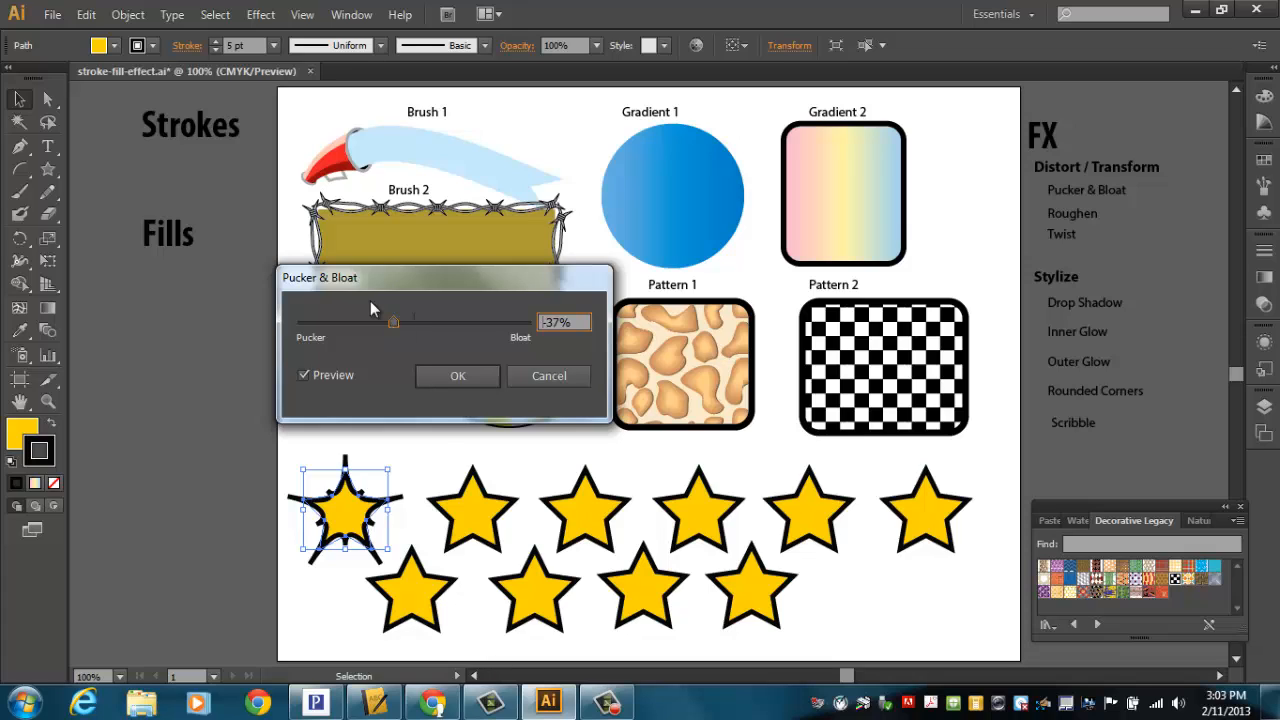
pyautogui.click(452, 377)
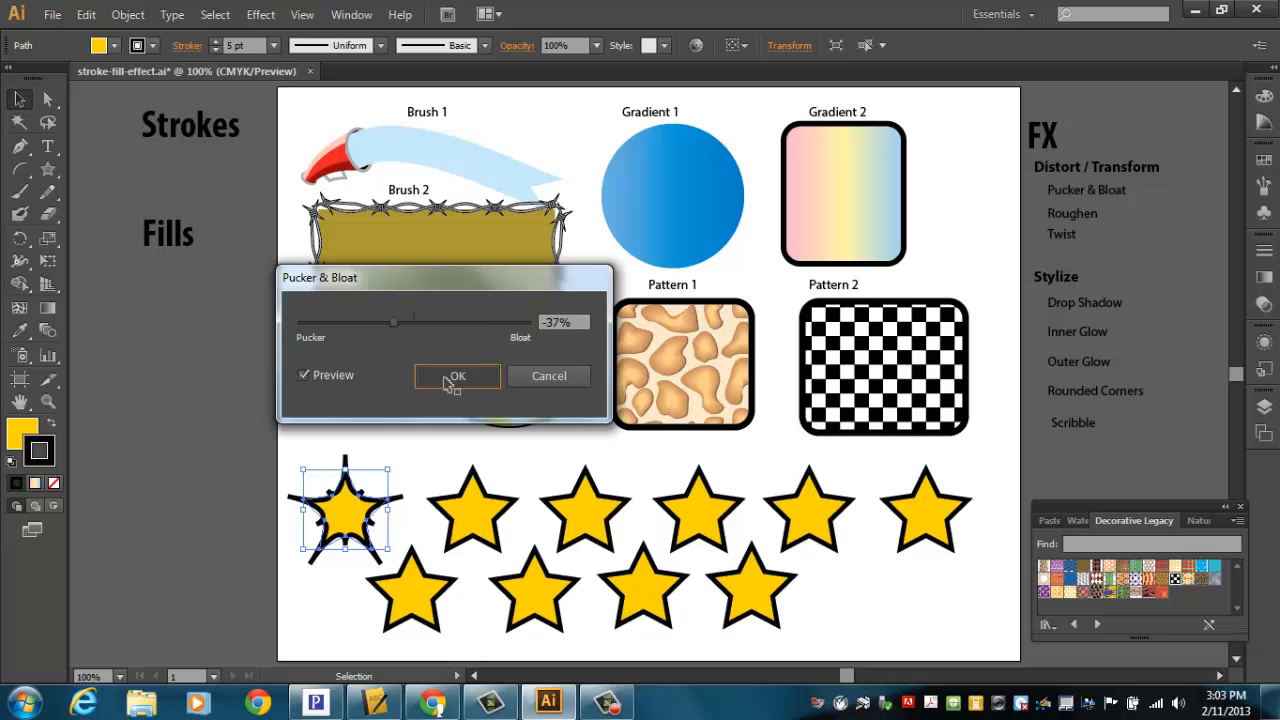
pyautogui.moveTo(1070, 193); pyautogui.dragTo(333, 444)
# Step: Apply Roughen to the second star with size 3%, detail 6 and smooth points, and place the Roughen label above it
pyautogui.click(476, 503)
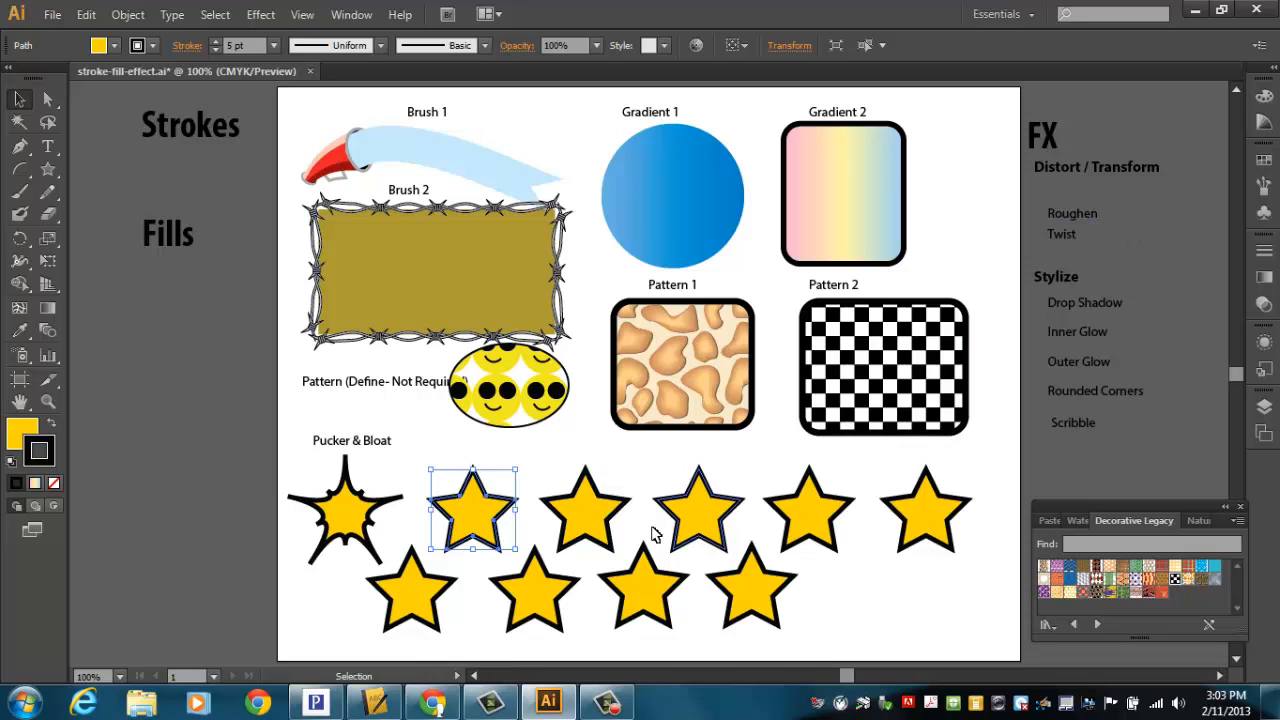
pyautogui.moveTo(481, 538); pyautogui.dragTo(475, 538)
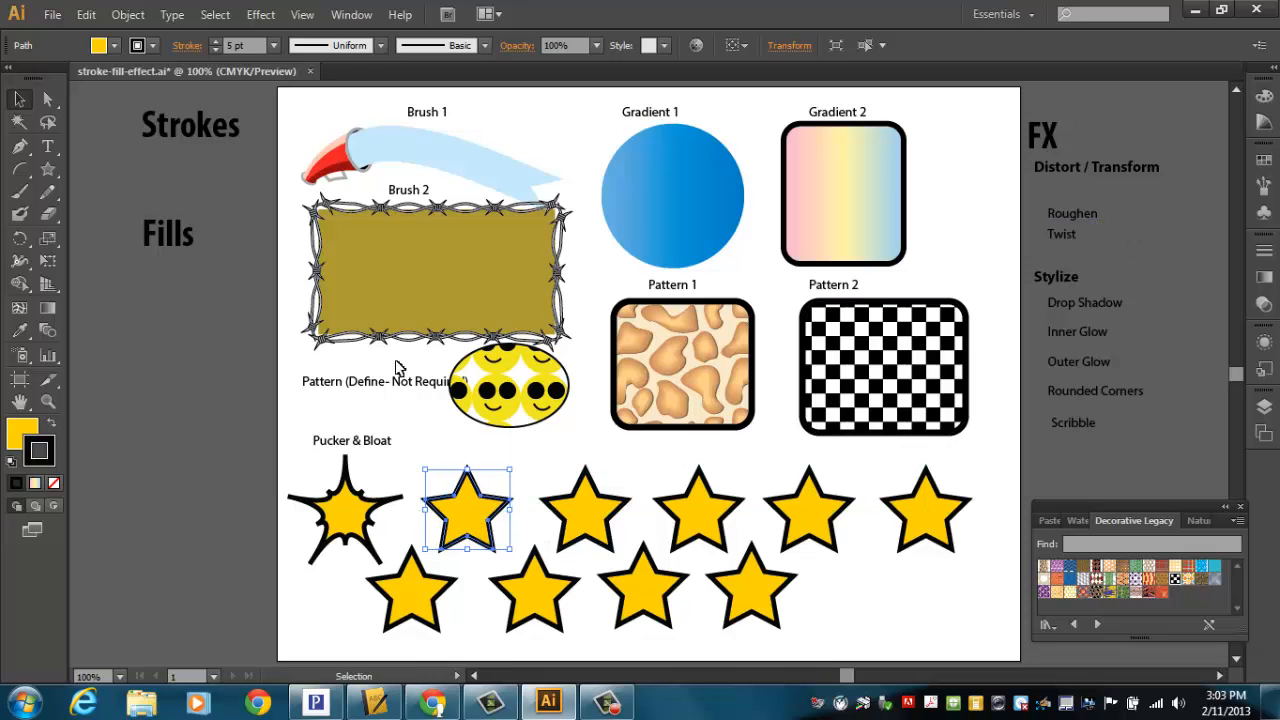
pyautogui.click(261, 14)
pyautogui.moveTo(300, 170)
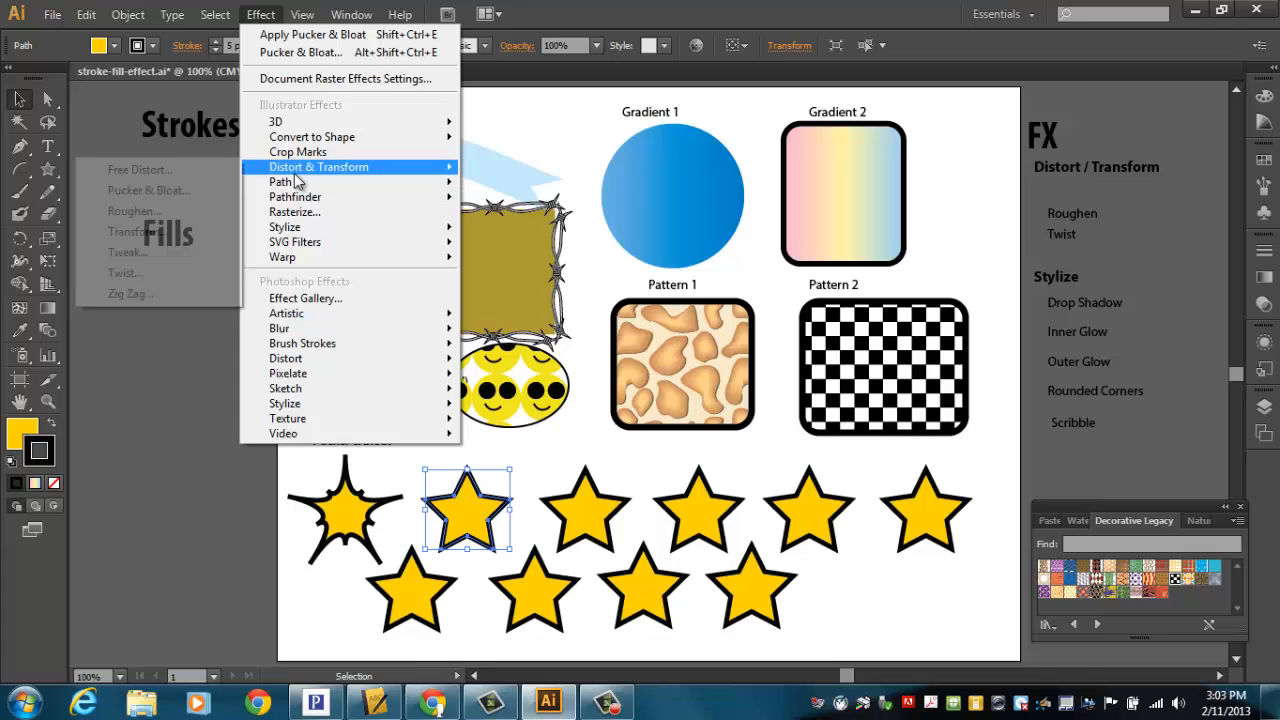
pyautogui.click(139, 214)
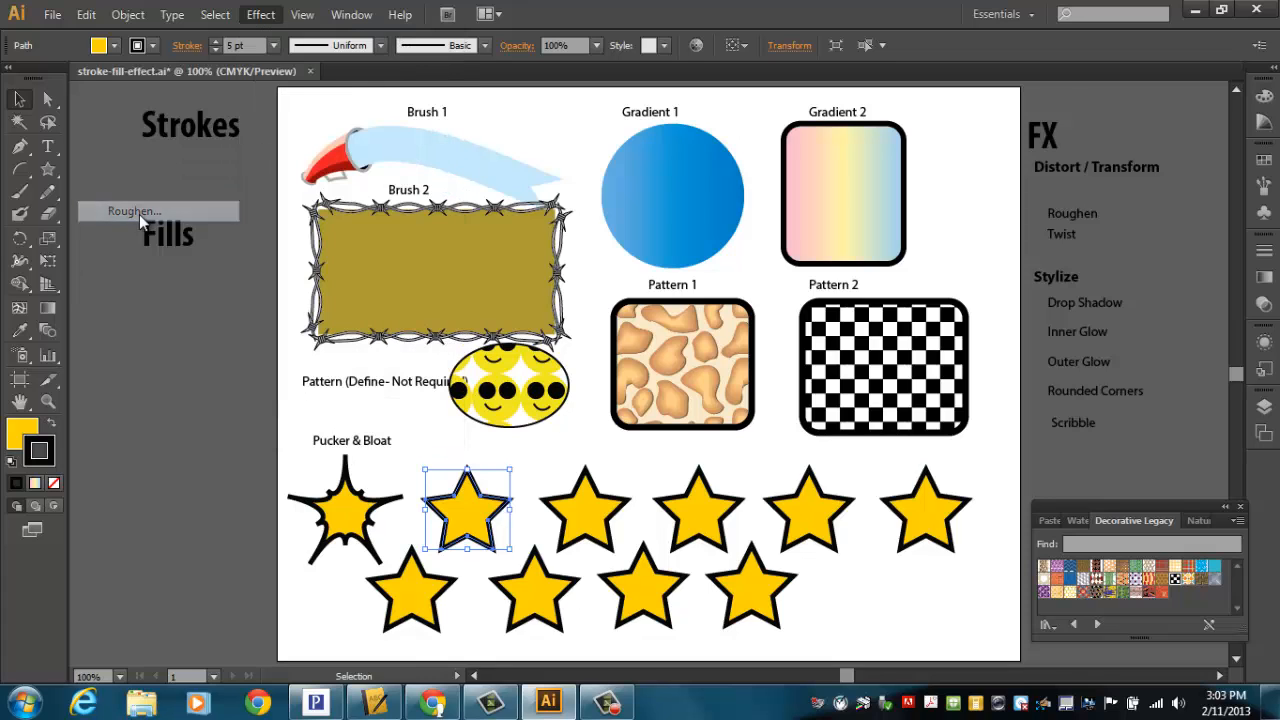
pyautogui.click(580, 385)
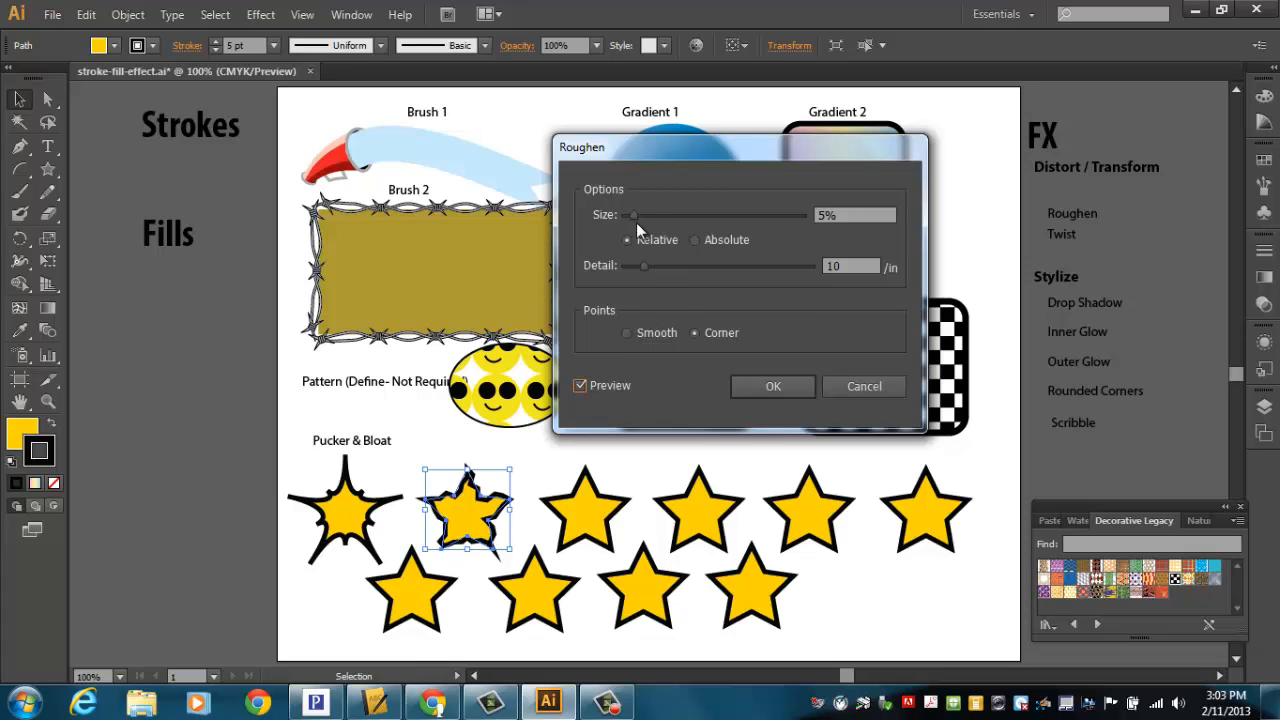
pyautogui.moveTo(632, 215); pyautogui.dragTo(629, 216)
pyautogui.moveTo(644, 265); pyautogui.dragTo(636, 268)
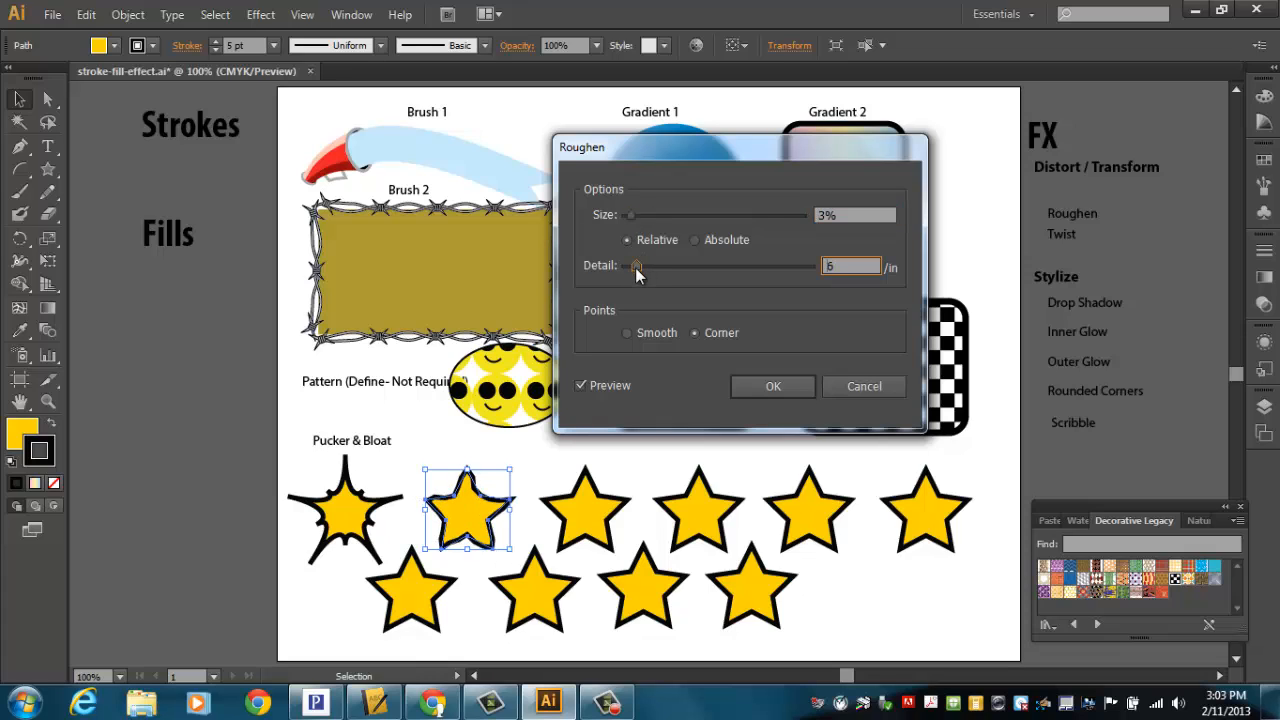
pyautogui.click(628, 334)
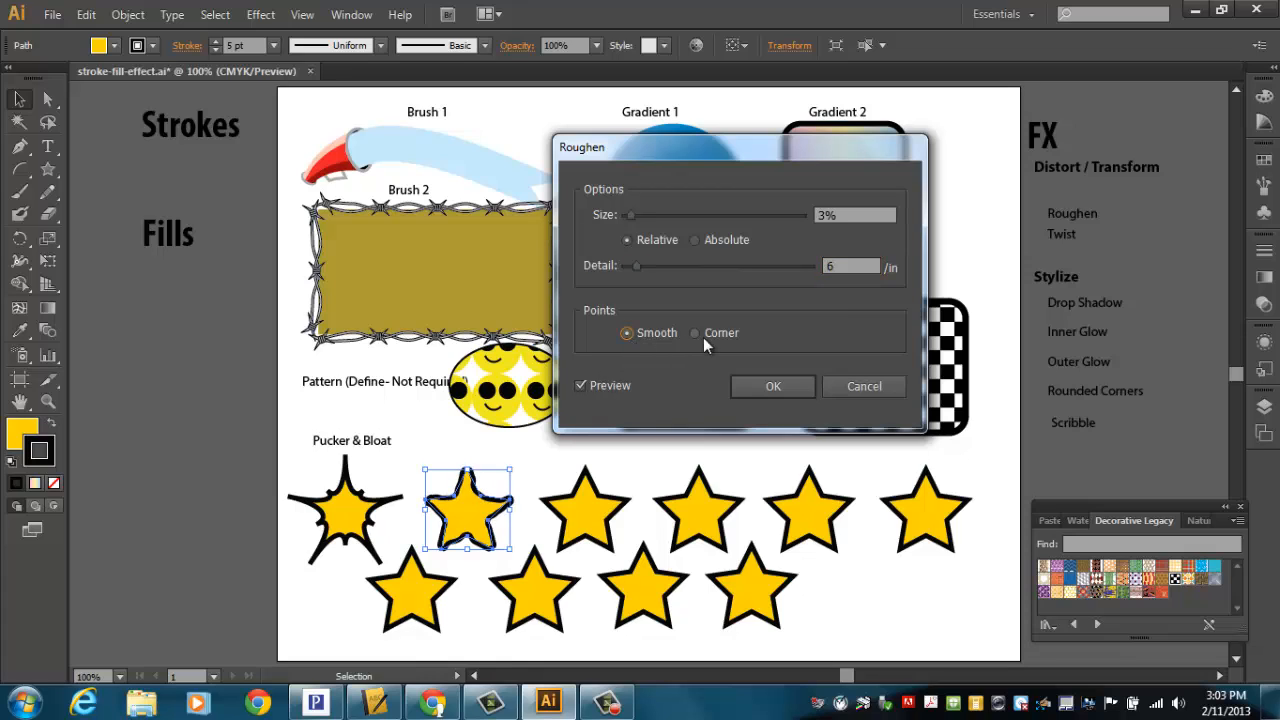
pyautogui.click(704, 336)
pyautogui.click(648, 333)
pyautogui.click(636, 265)
pyautogui.click(771, 386)
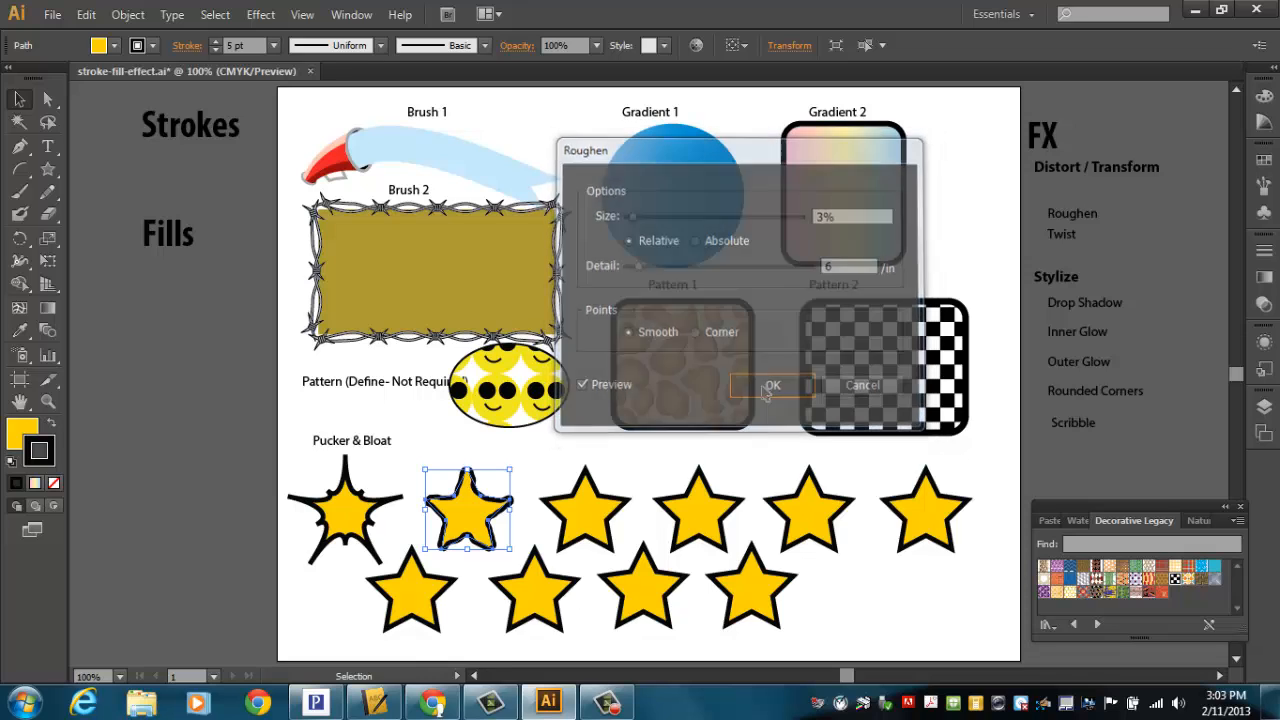
pyautogui.moveTo(1088, 220); pyautogui.dragTo(480, 460)
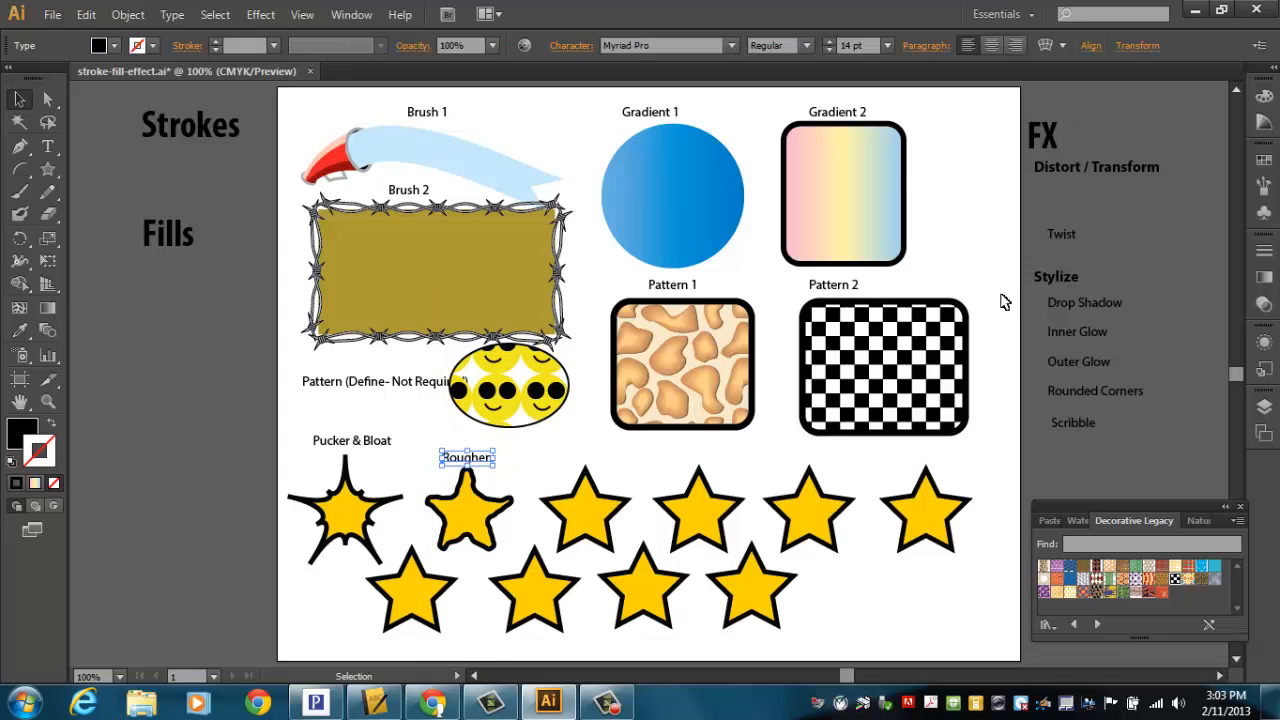
# Step: Apply Twist at 360° to the third star and place the Twist label above it
pyautogui.click(585, 512)
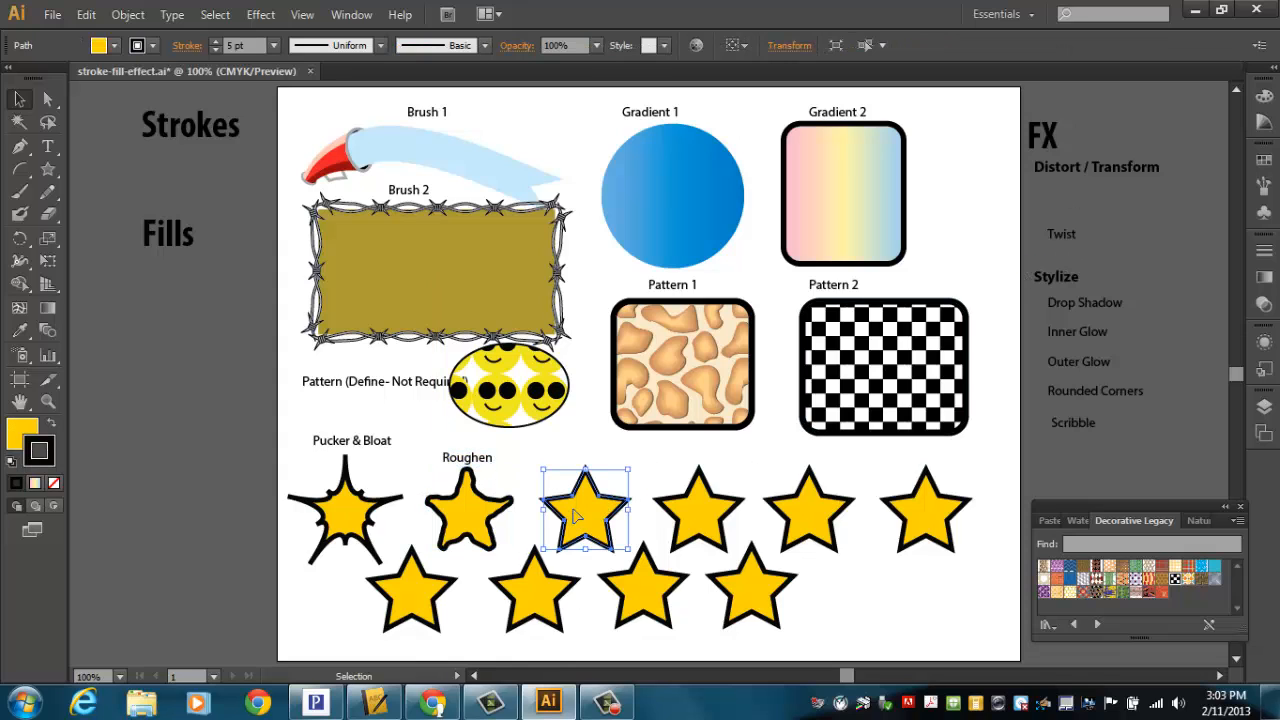
pyautogui.click(261, 14)
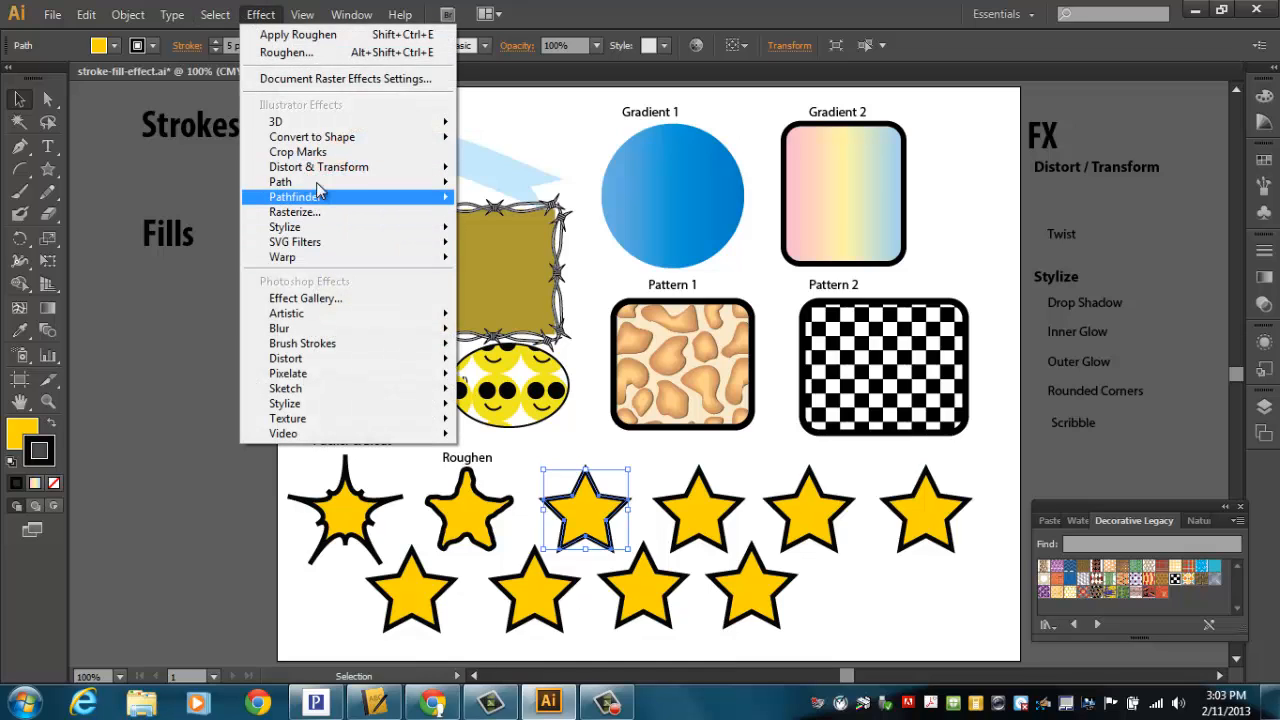
pyautogui.moveTo(322, 172)
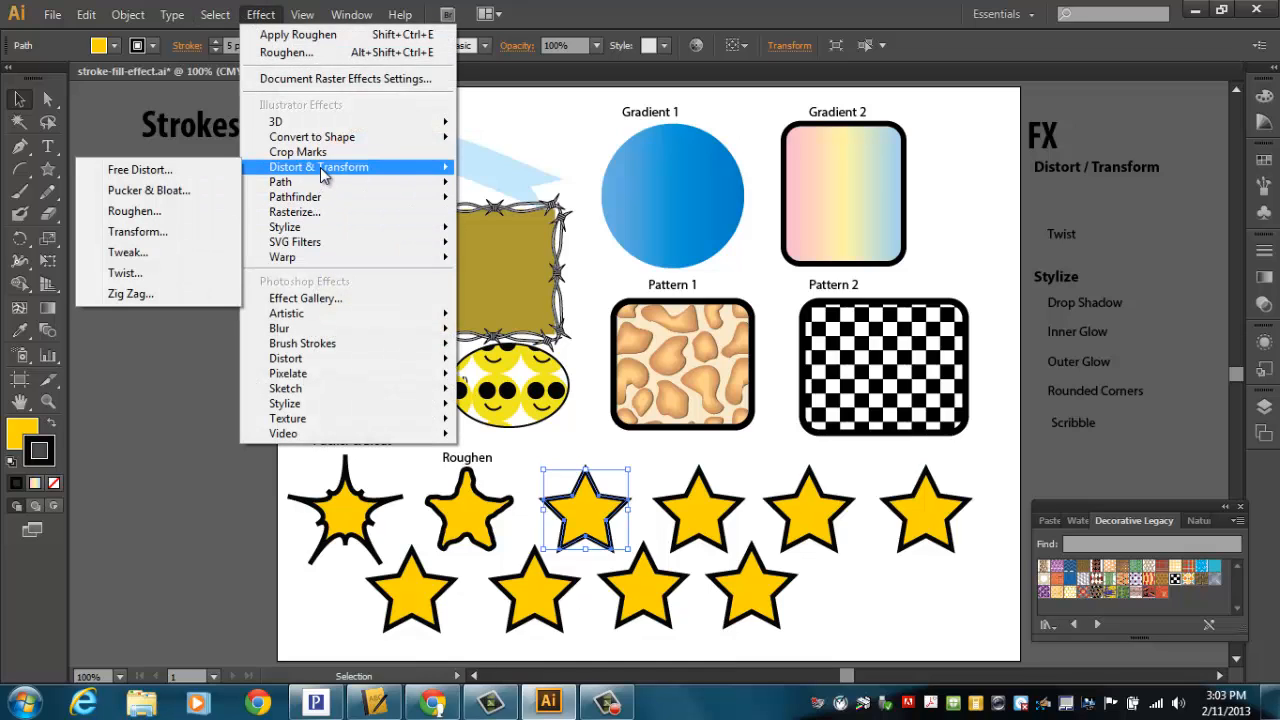
pyautogui.click(126, 273)
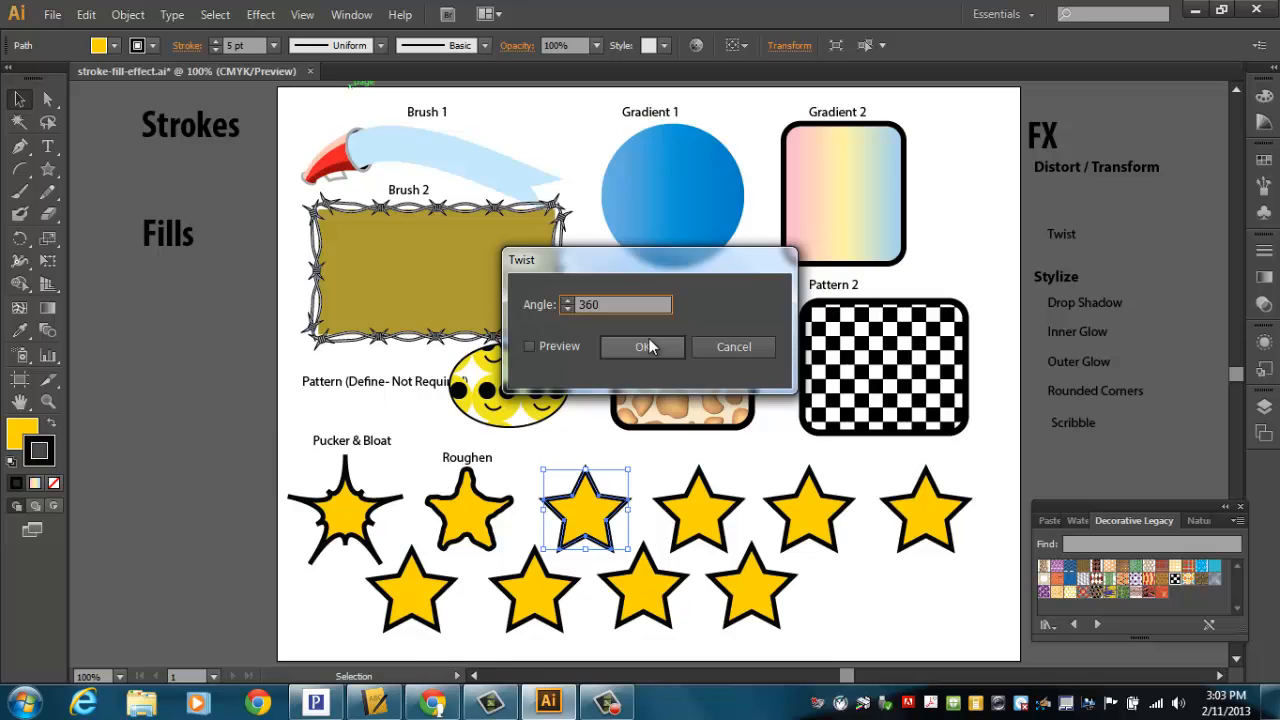
pyautogui.click(540, 348)
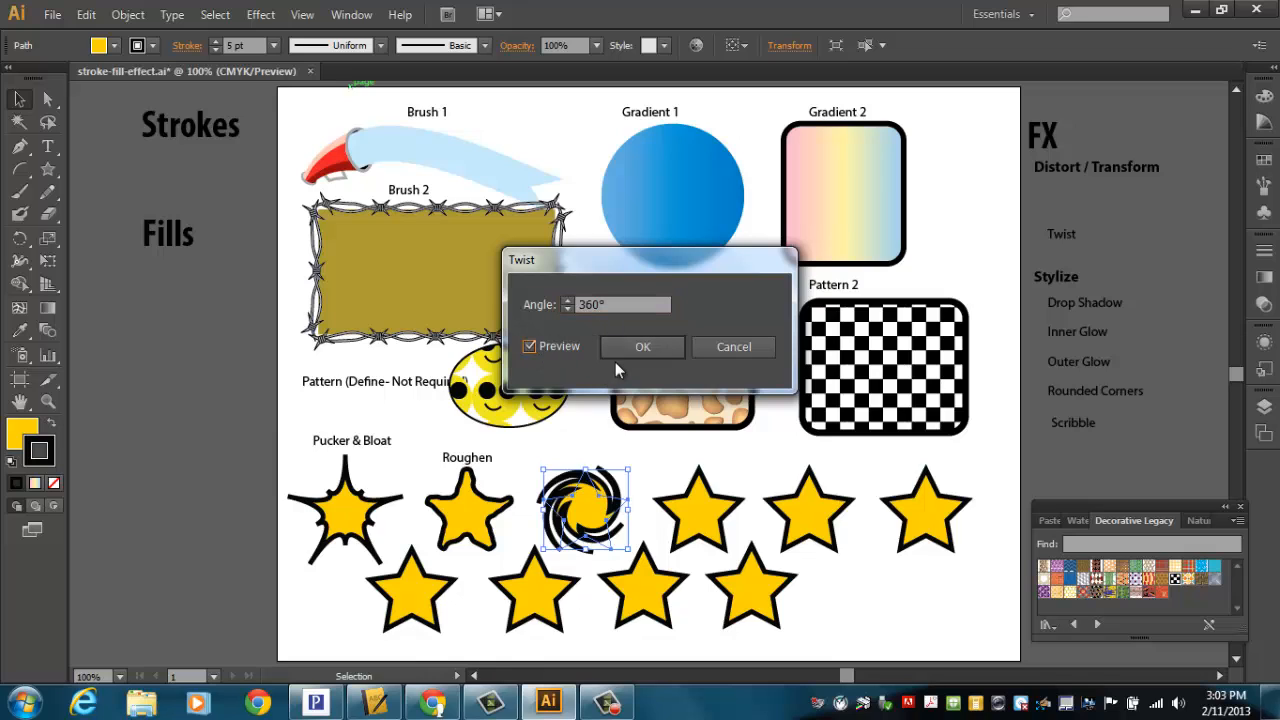
pyautogui.moveTo(633, 267); pyautogui.dragTo(602, 300)
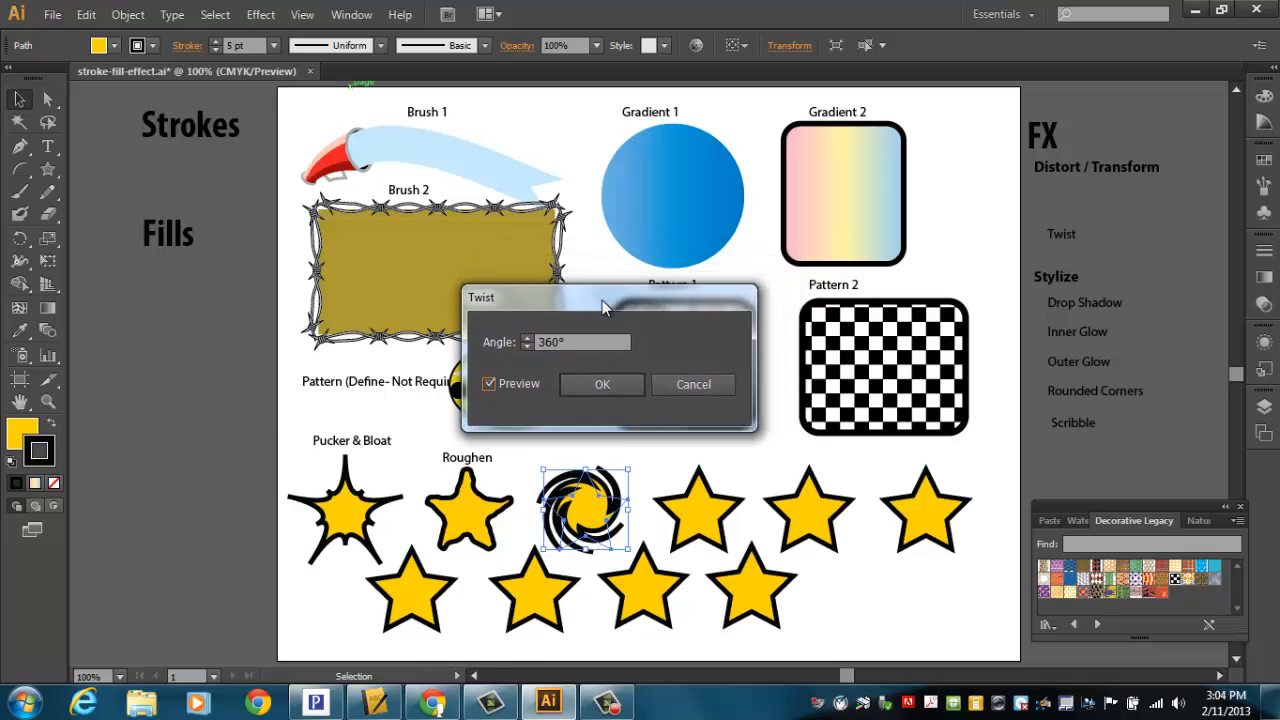
pyautogui.click(617, 389)
pyautogui.click(716, 528)
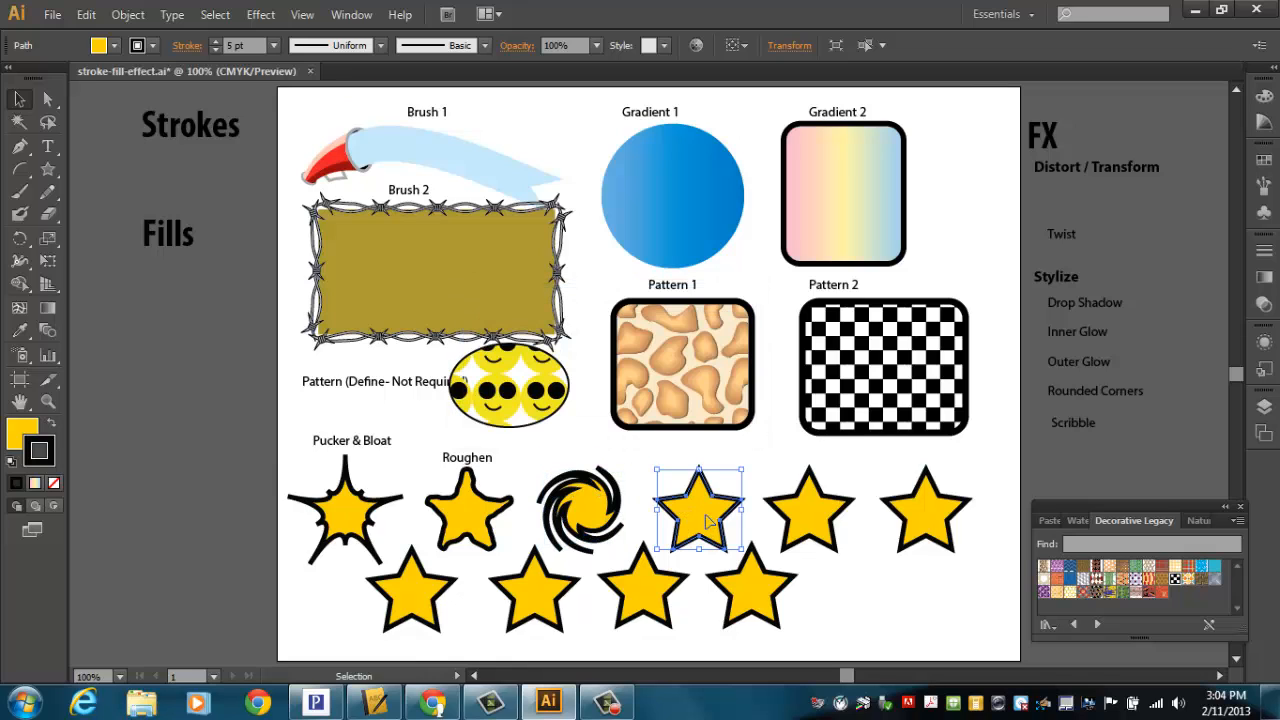
pyautogui.moveTo(1069, 234); pyautogui.dragTo(576, 458)
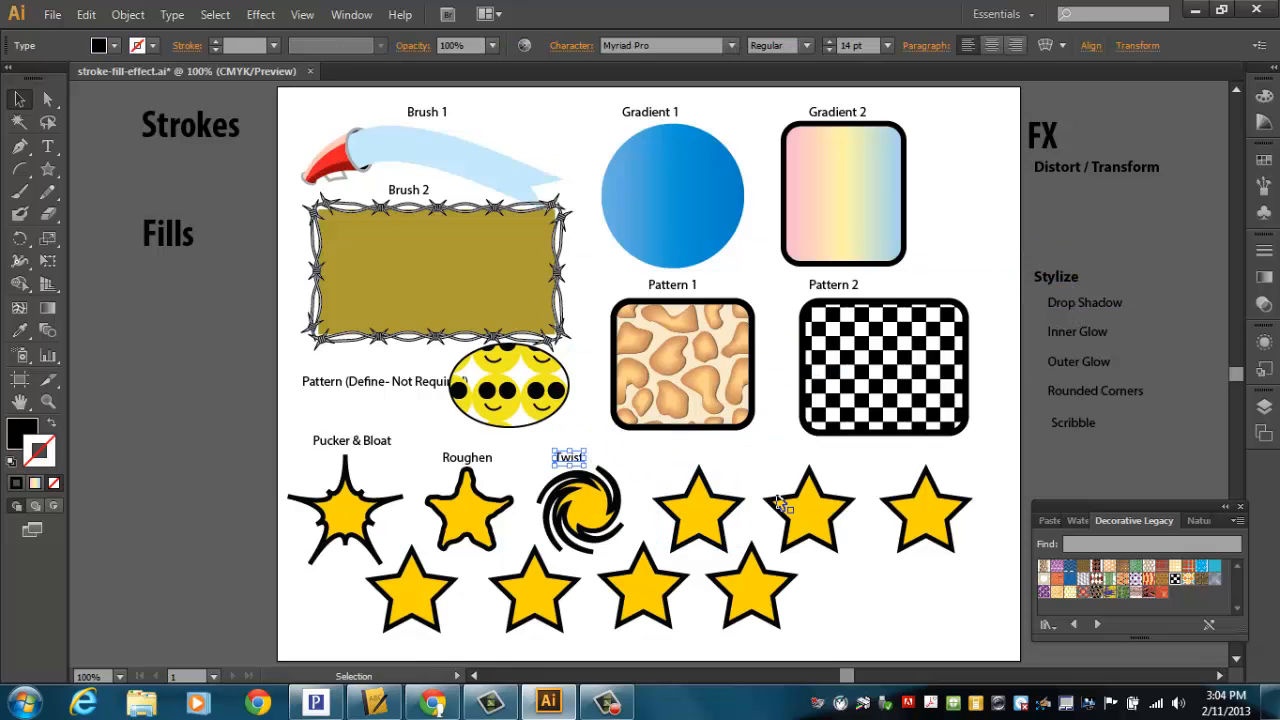
# Step: Apply Drop Shadow with its default settings to the fourth star and place the Drop Shadow label above it
pyautogui.click(720, 520)
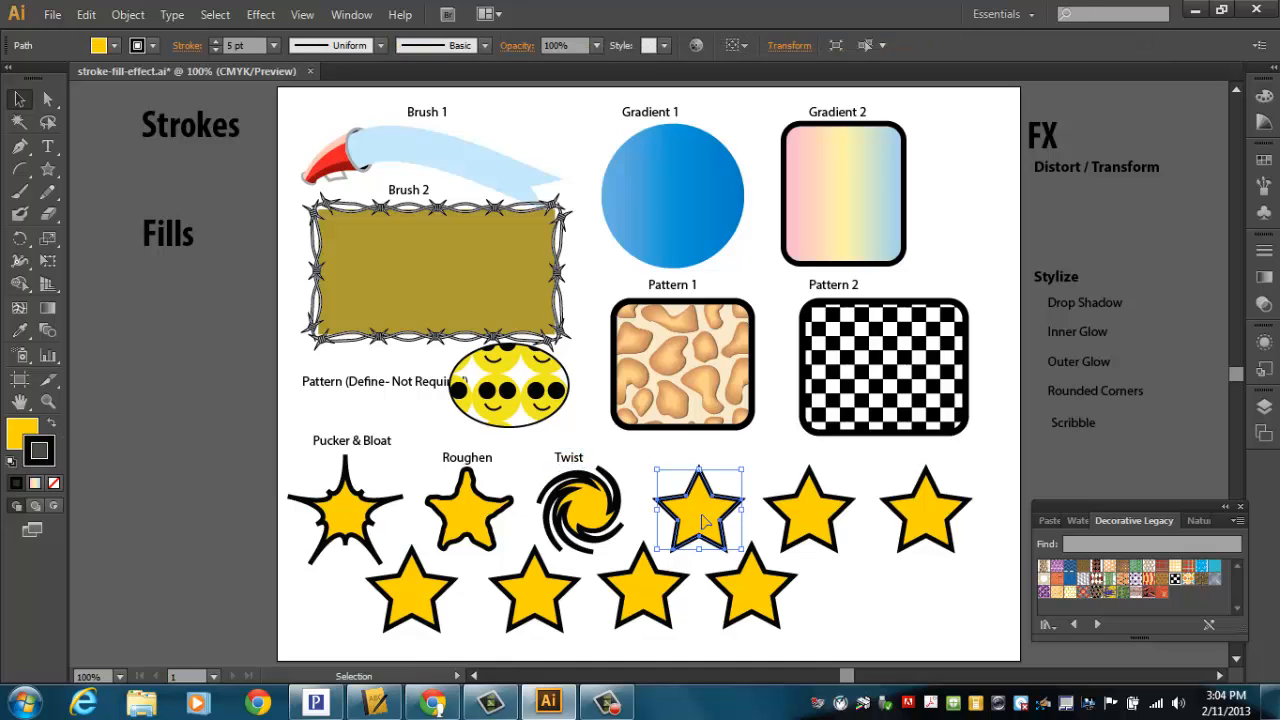
pyautogui.click(261, 14)
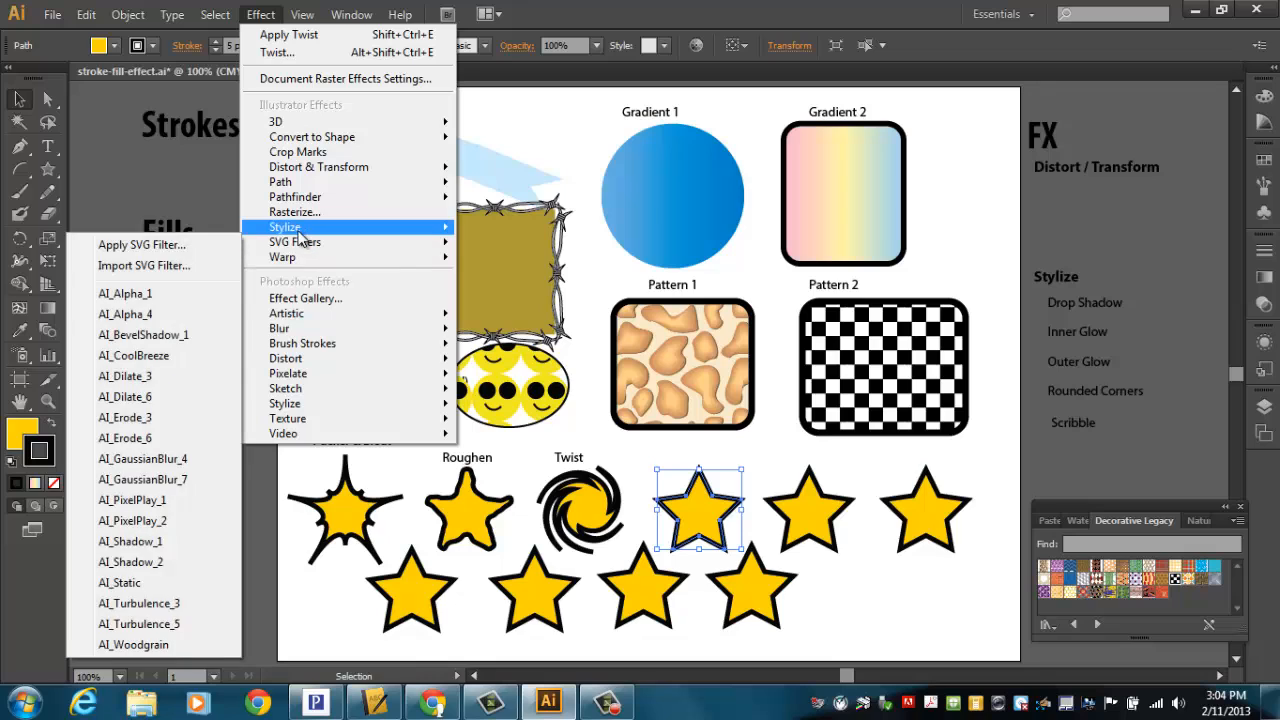
pyautogui.moveTo(298, 232)
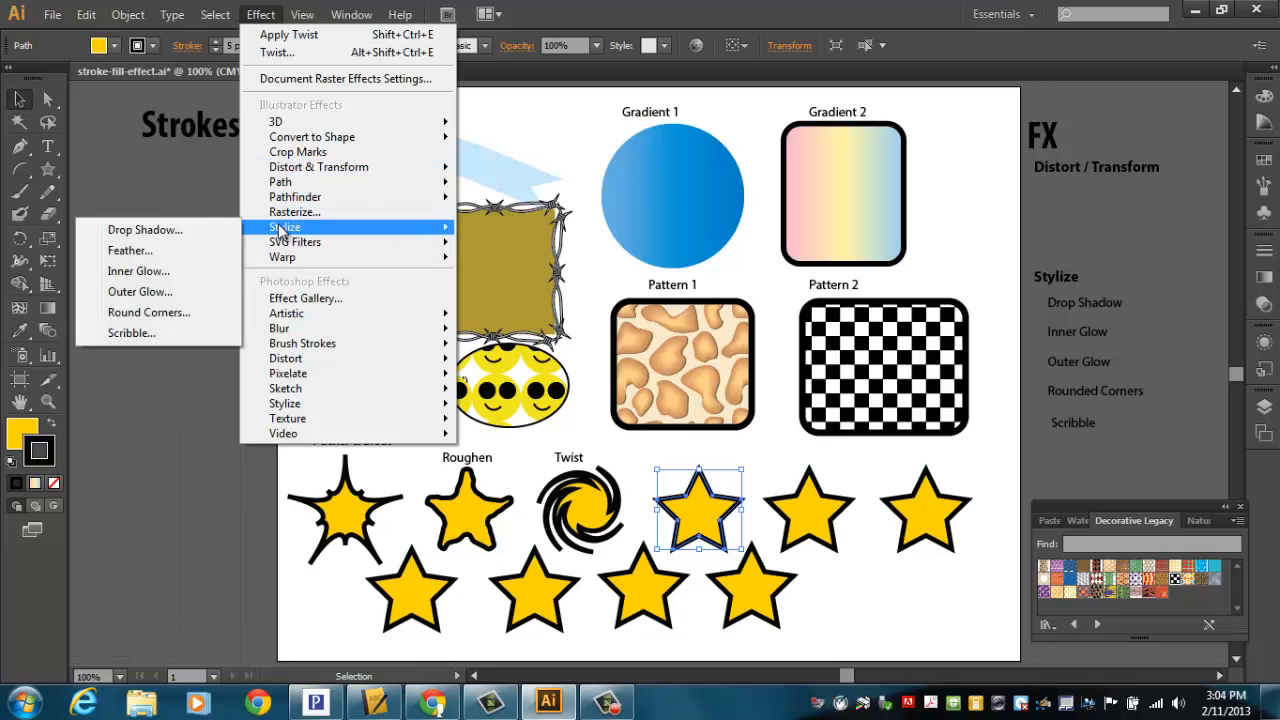
pyautogui.click(140, 230)
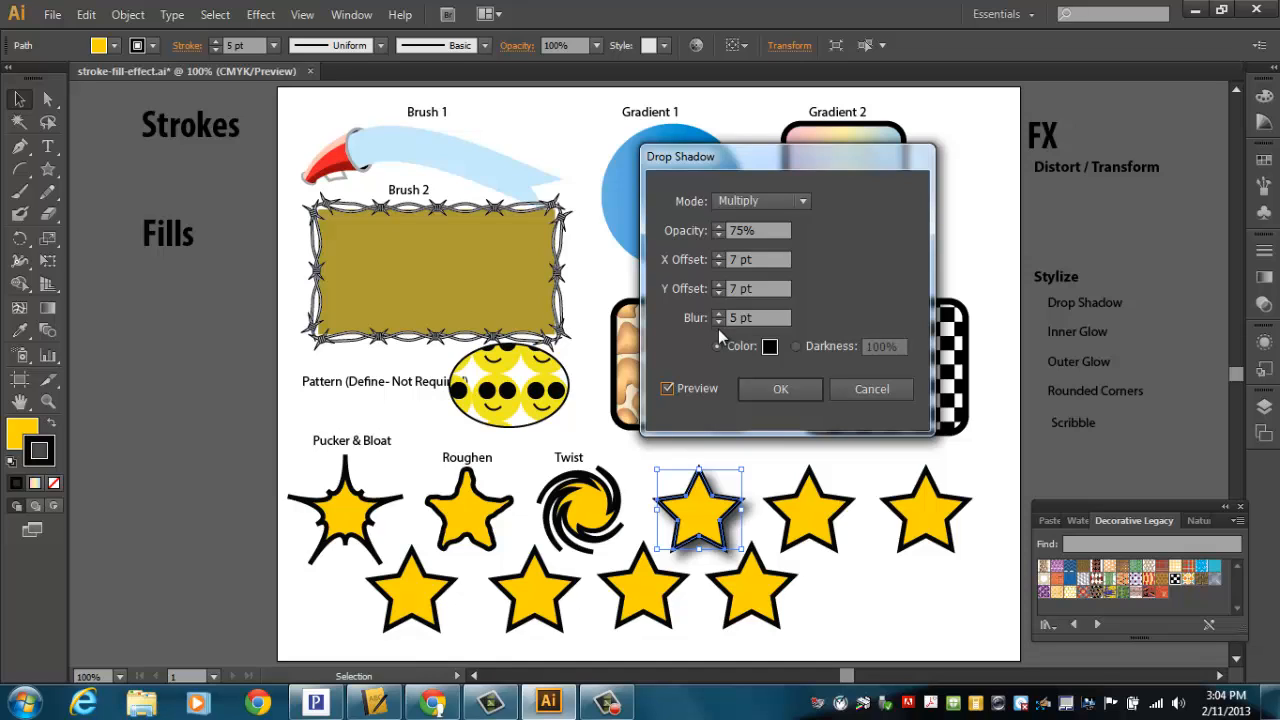
pyautogui.click(777, 389)
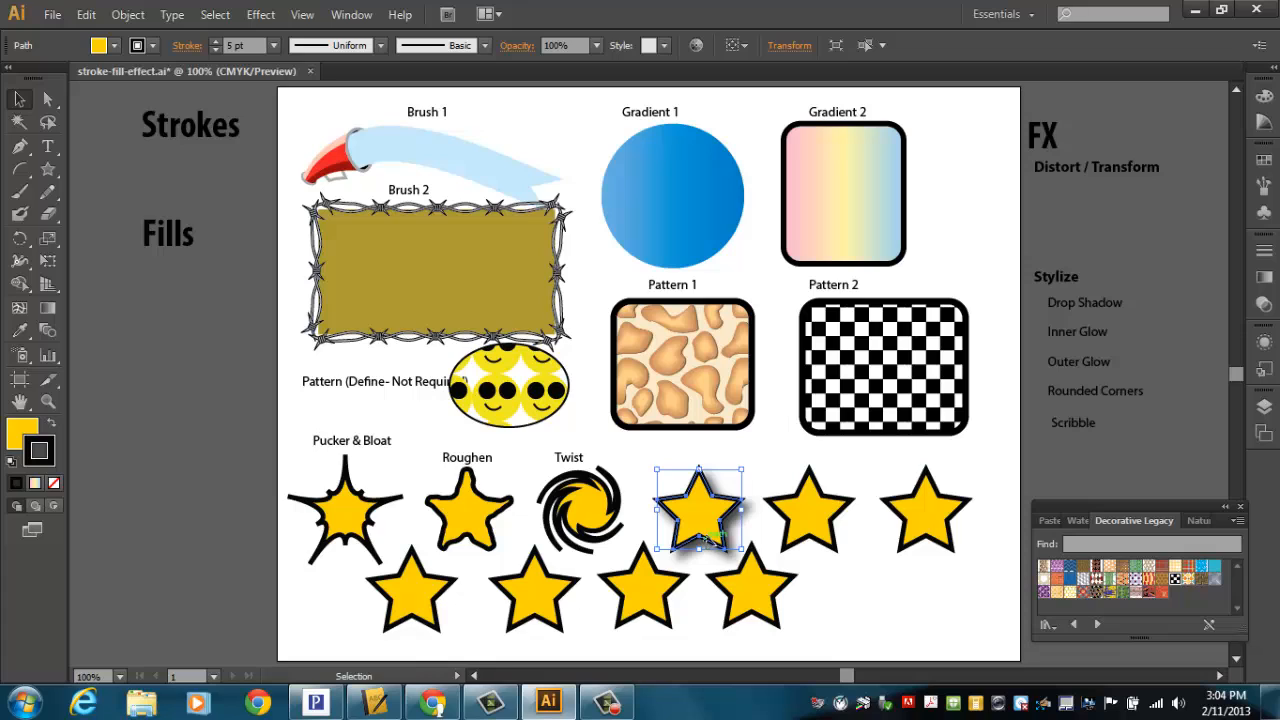
pyautogui.click(826, 526)
pyautogui.moveTo(1110, 300); pyautogui.dragTo(700, 465)
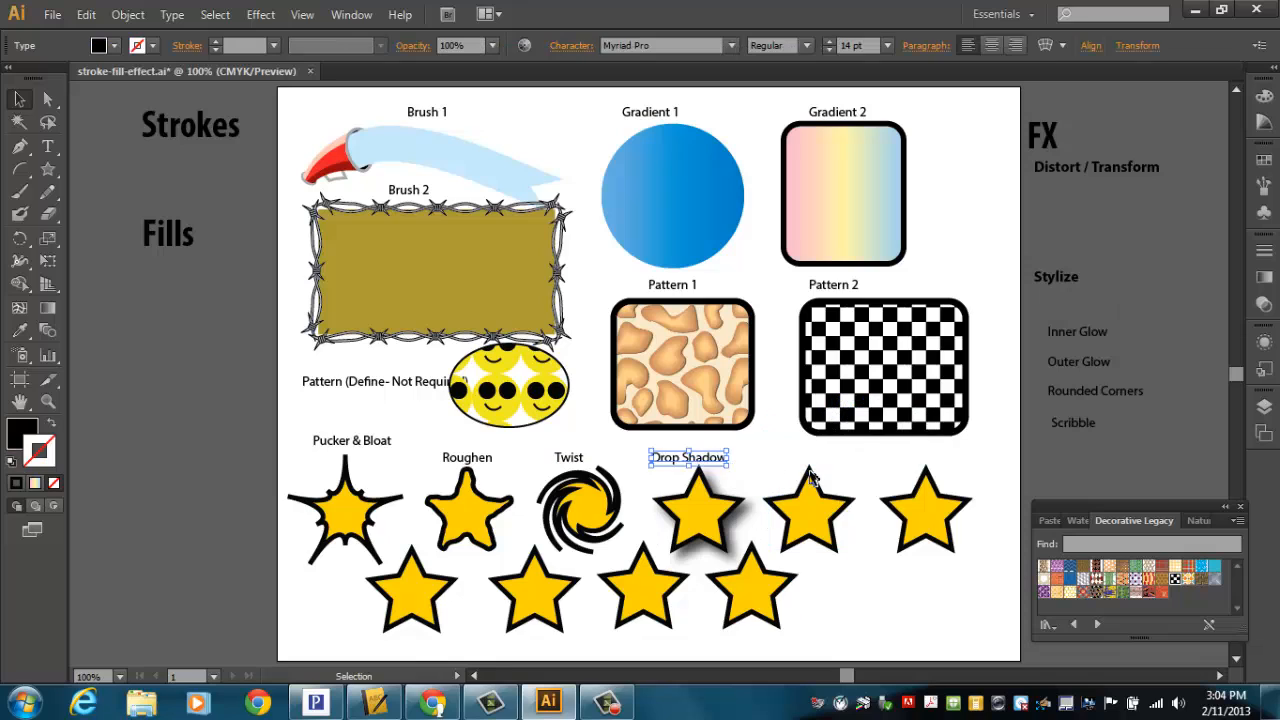
# Step: Apply Inner Glow to the fifth star in the top row with preview on and a blue 1313E2 glow colour
pyautogui.click(1098, 332)
pyautogui.click(818, 515)
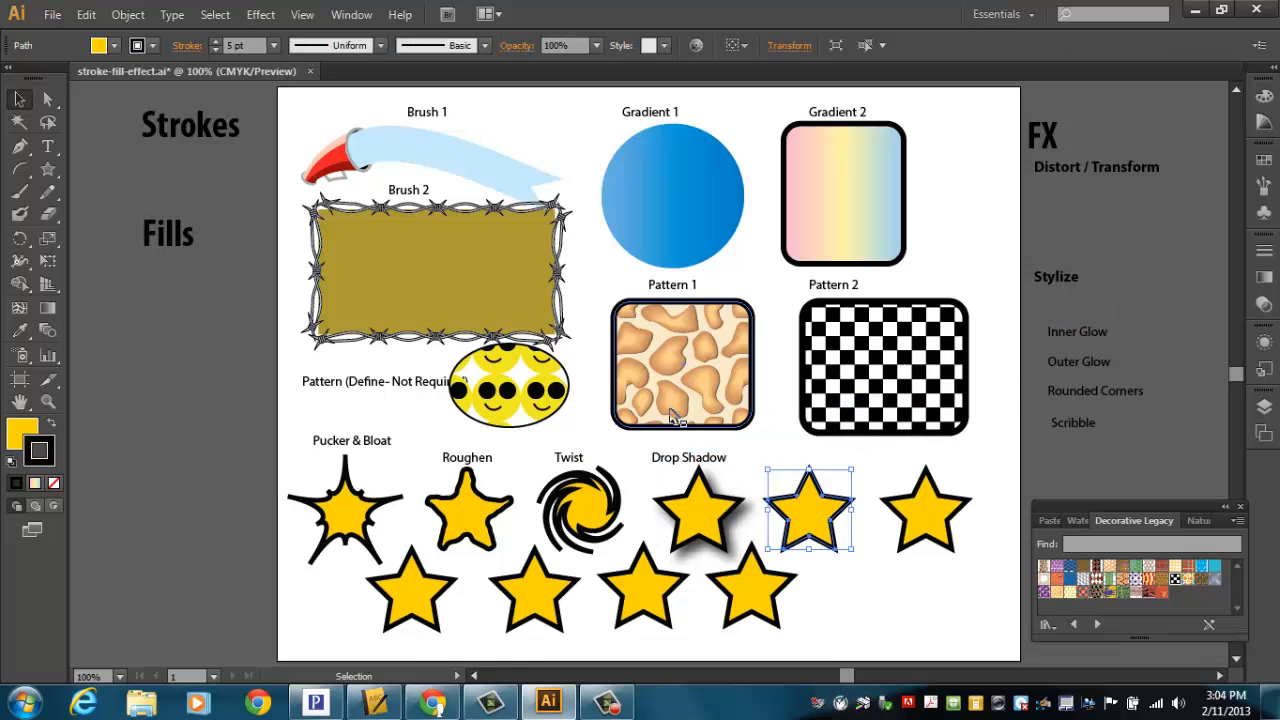
pyautogui.click(262, 20)
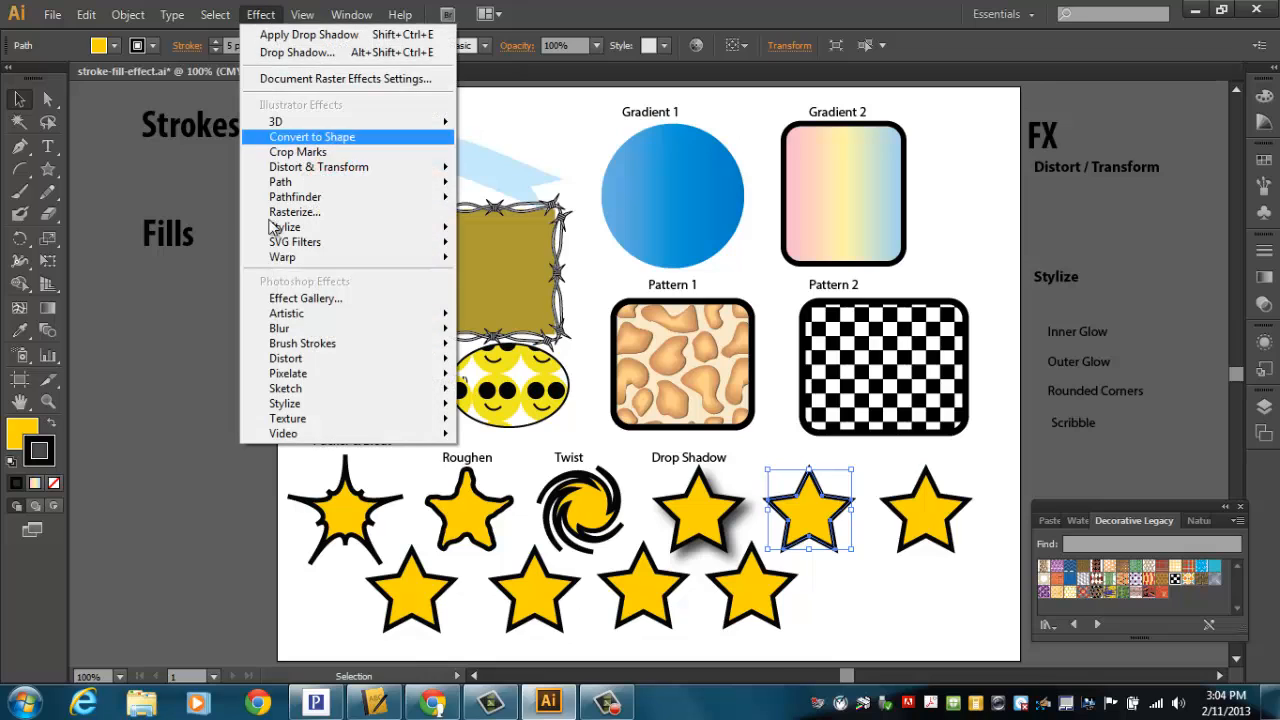
pyautogui.moveTo(286, 236)
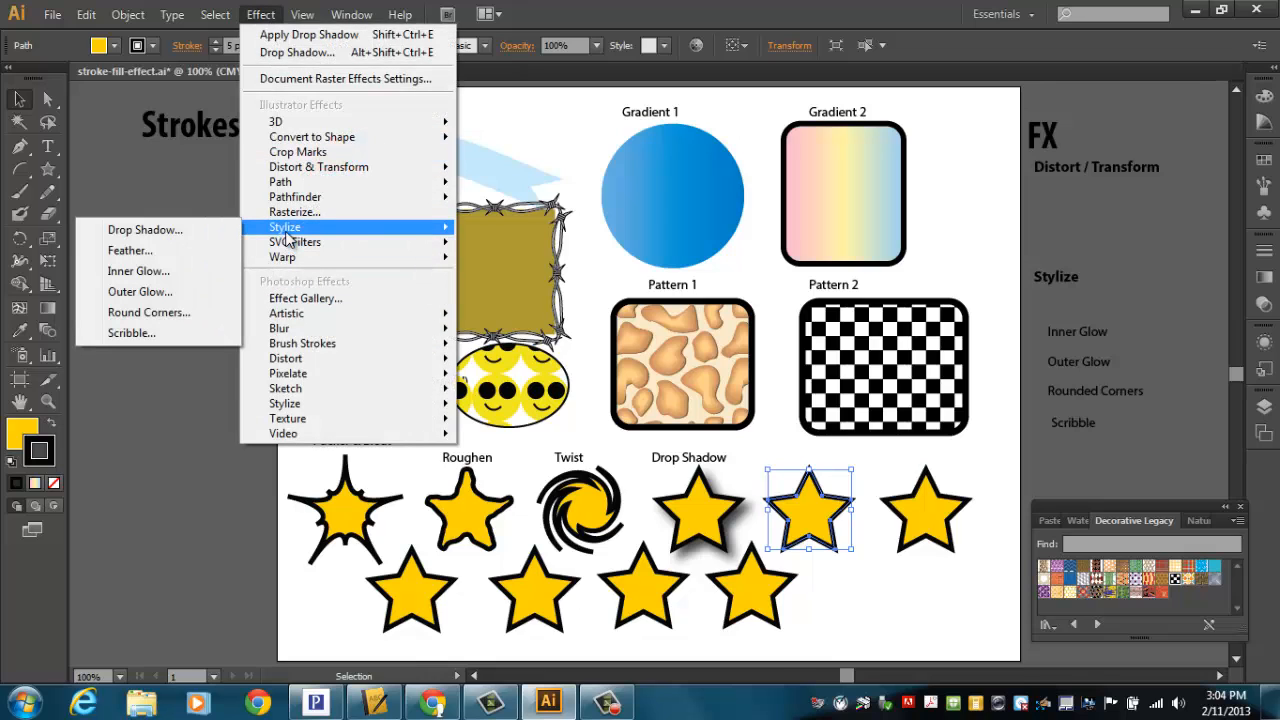
pyautogui.click(165, 271)
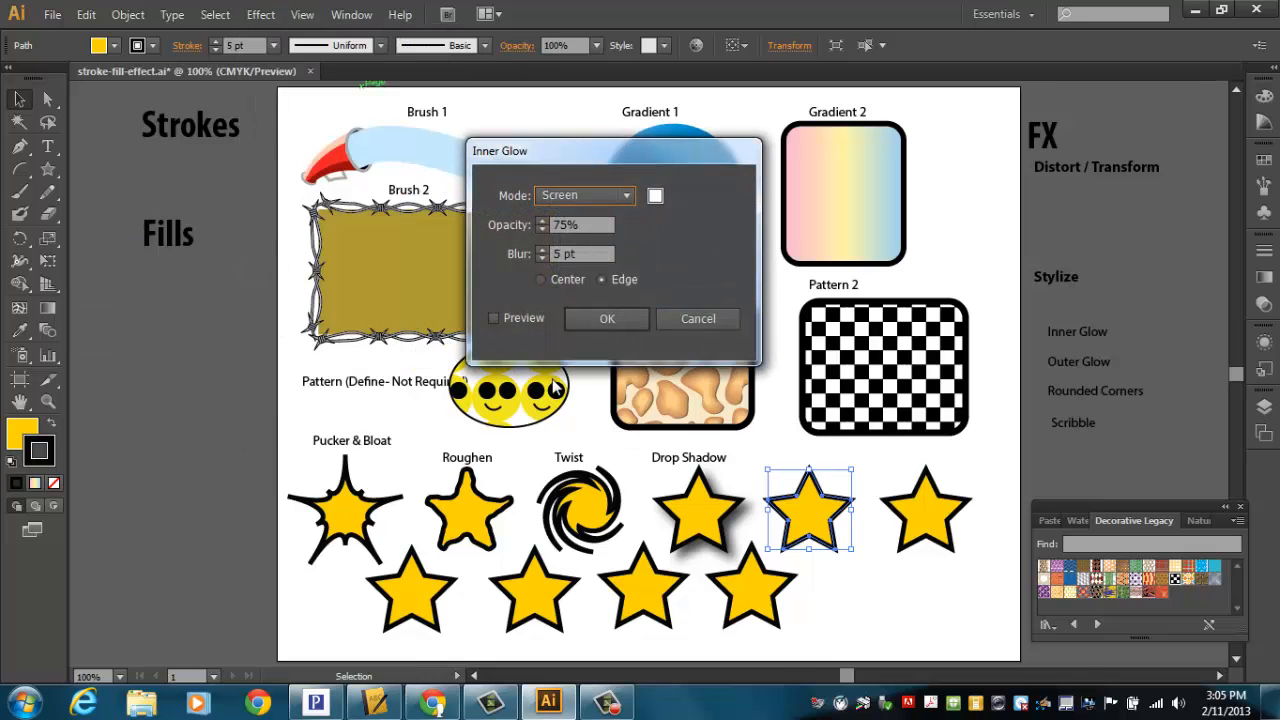
pyautogui.click(493, 318)
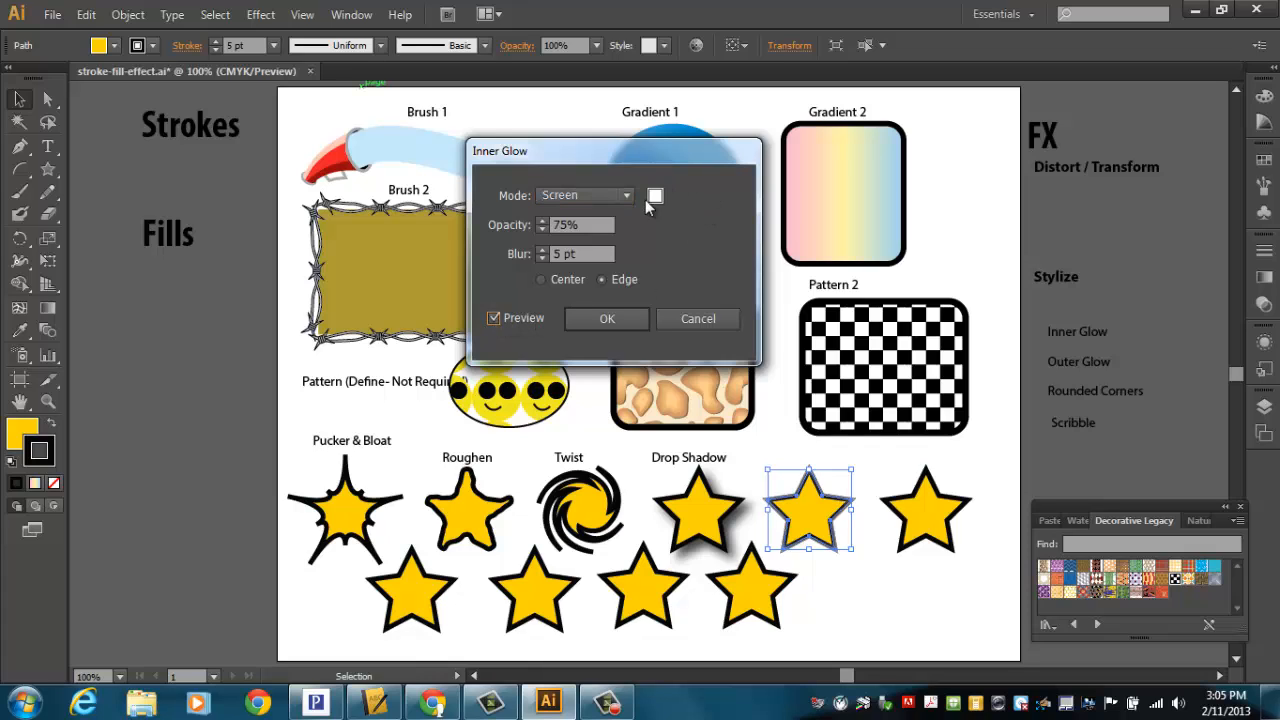
pyautogui.click(540, 249)
pyautogui.click(540, 249)
pyautogui.click(540, 249)
pyautogui.click(540, 249)
pyautogui.click(540, 249)
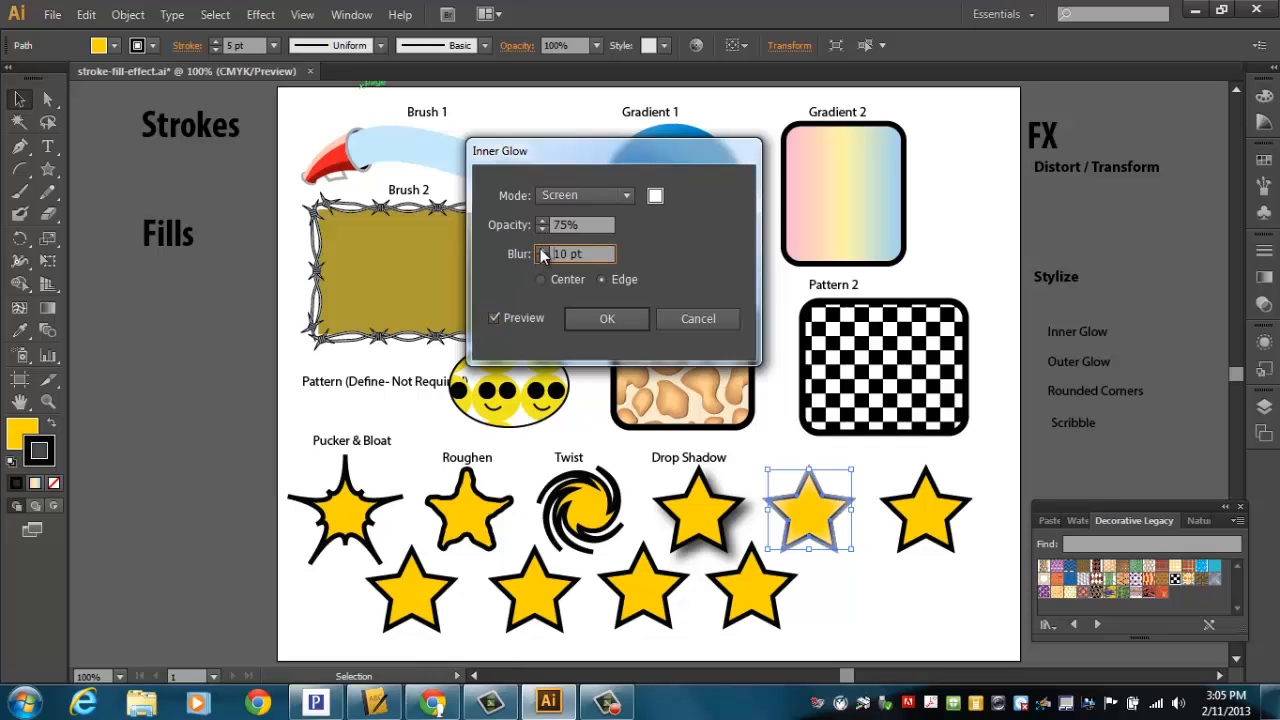
pyautogui.click(540, 249)
pyautogui.click(540, 249)
pyautogui.click(540, 249)
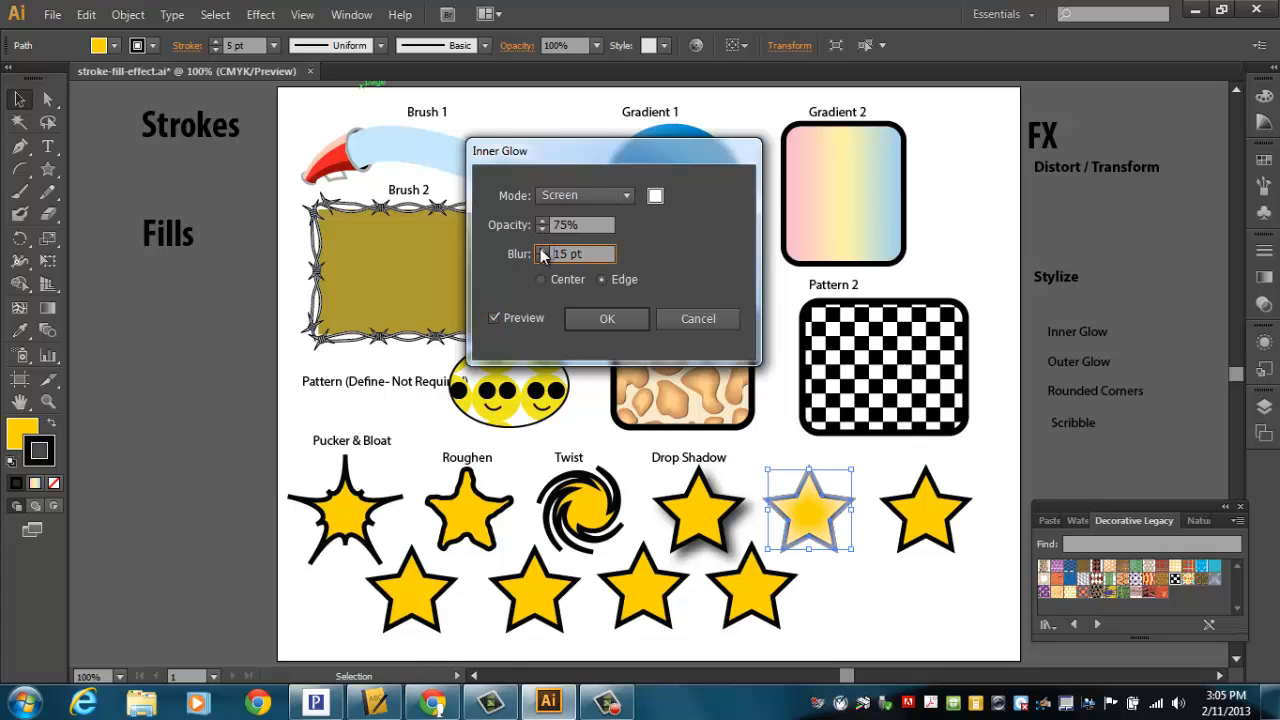
pyautogui.click(655, 197)
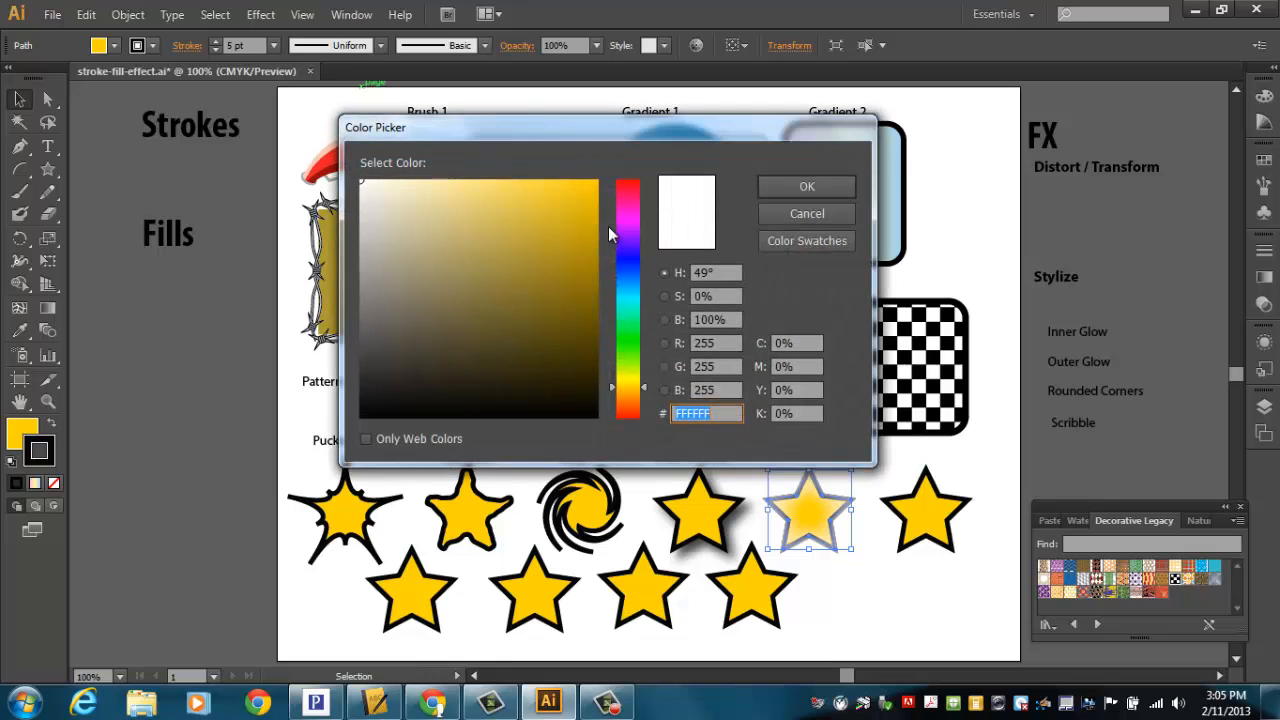
pyautogui.click(630, 343)
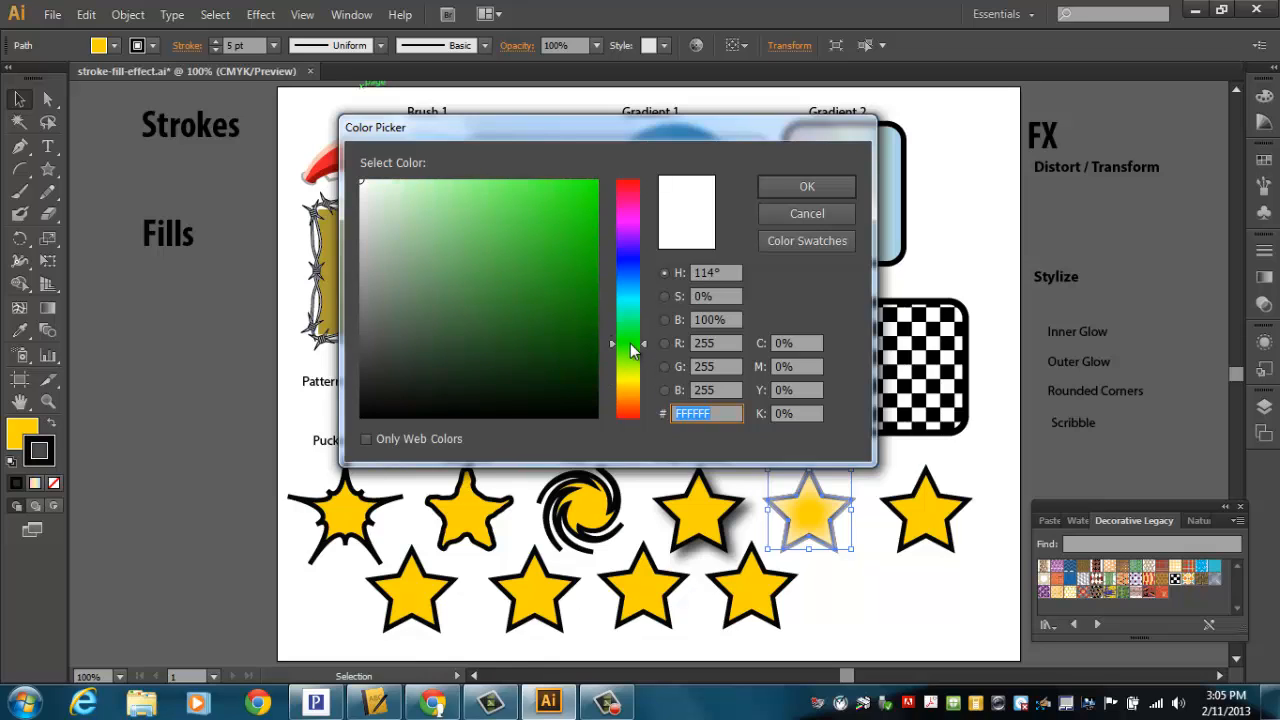
pyautogui.moveTo(630, 350); pyautogui.dragTo(630, 260)
pyautogui.click(583, 202)
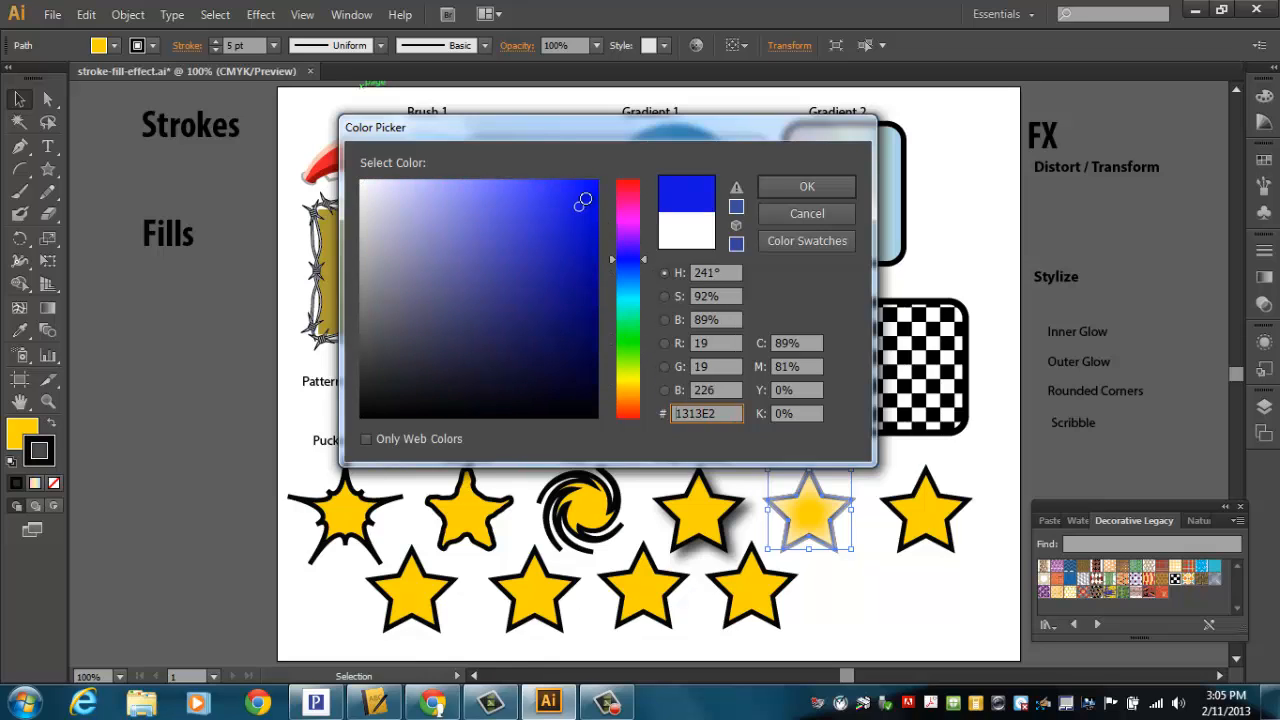
pyautogui.click(808, 187)
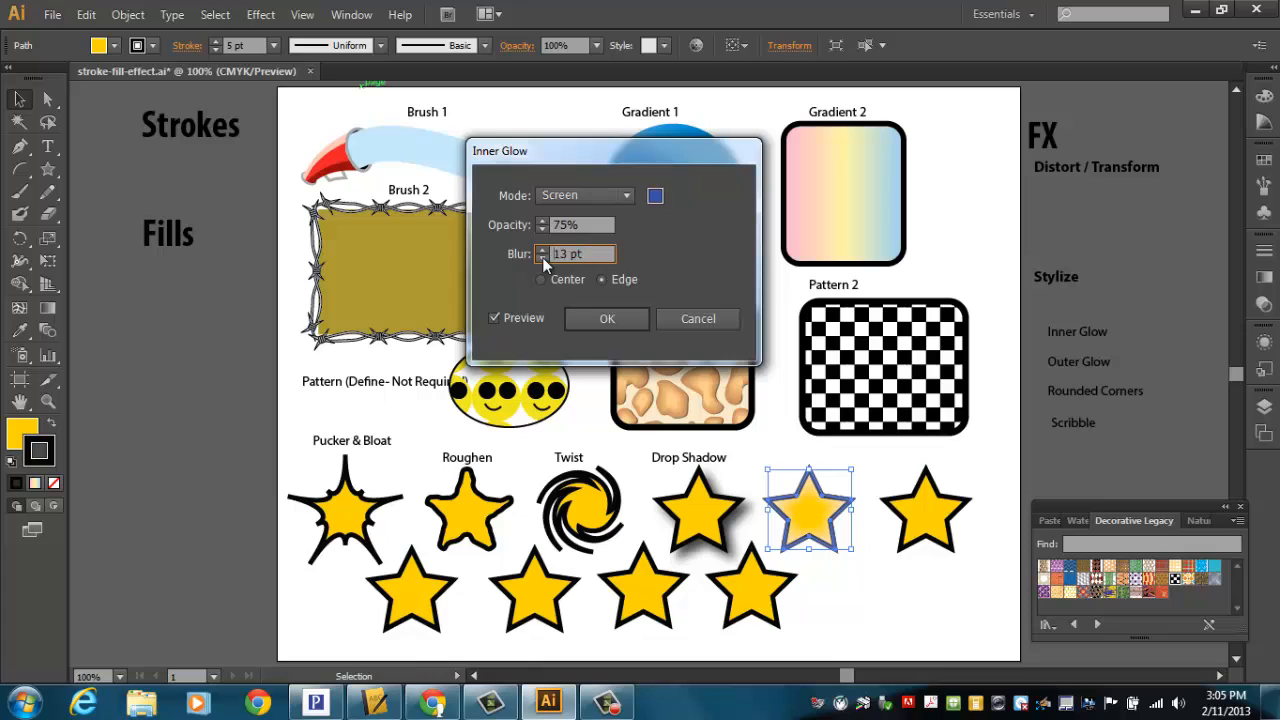
# Step: Set the inner glow blur to 14 pt and mode to Normal, confirm, and place the Inner Glow label above the star
pyautogui.click(543, 249)
pyautogui.click(572, 197)
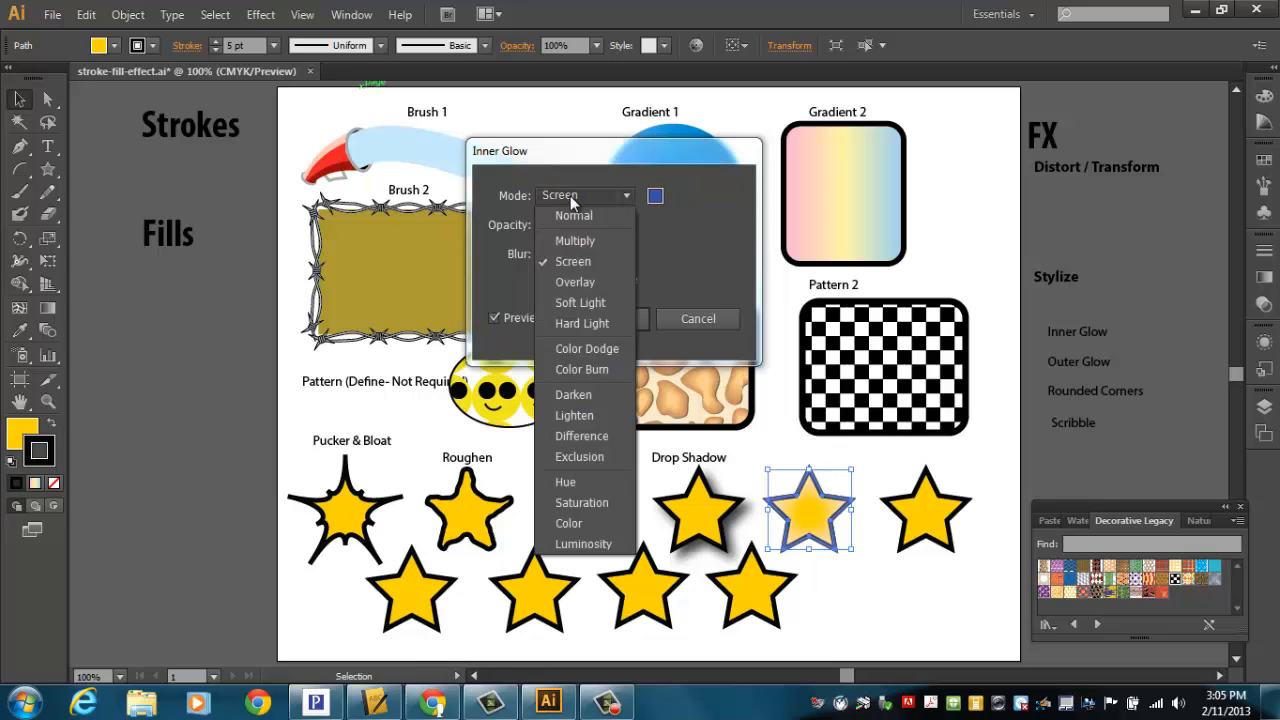
pyautogui.click(569, 215)
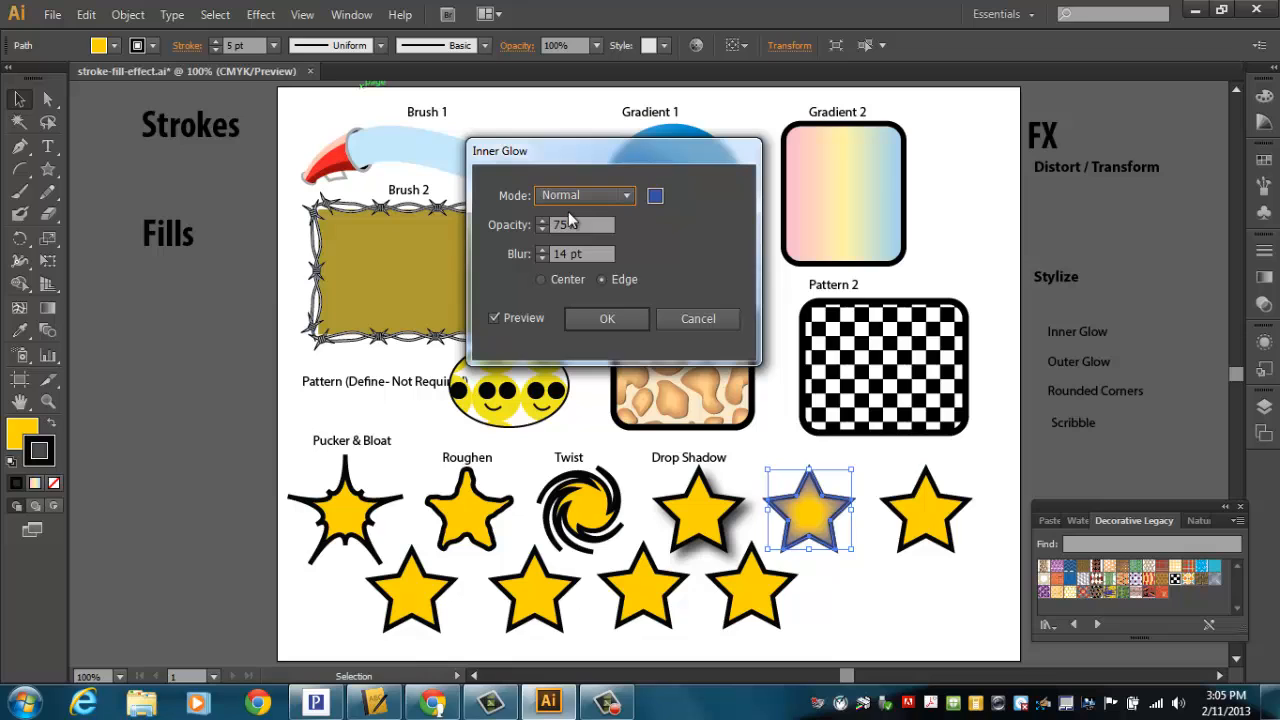
pyautogui.click(575, 196)
pyautogui.click(576, 281)
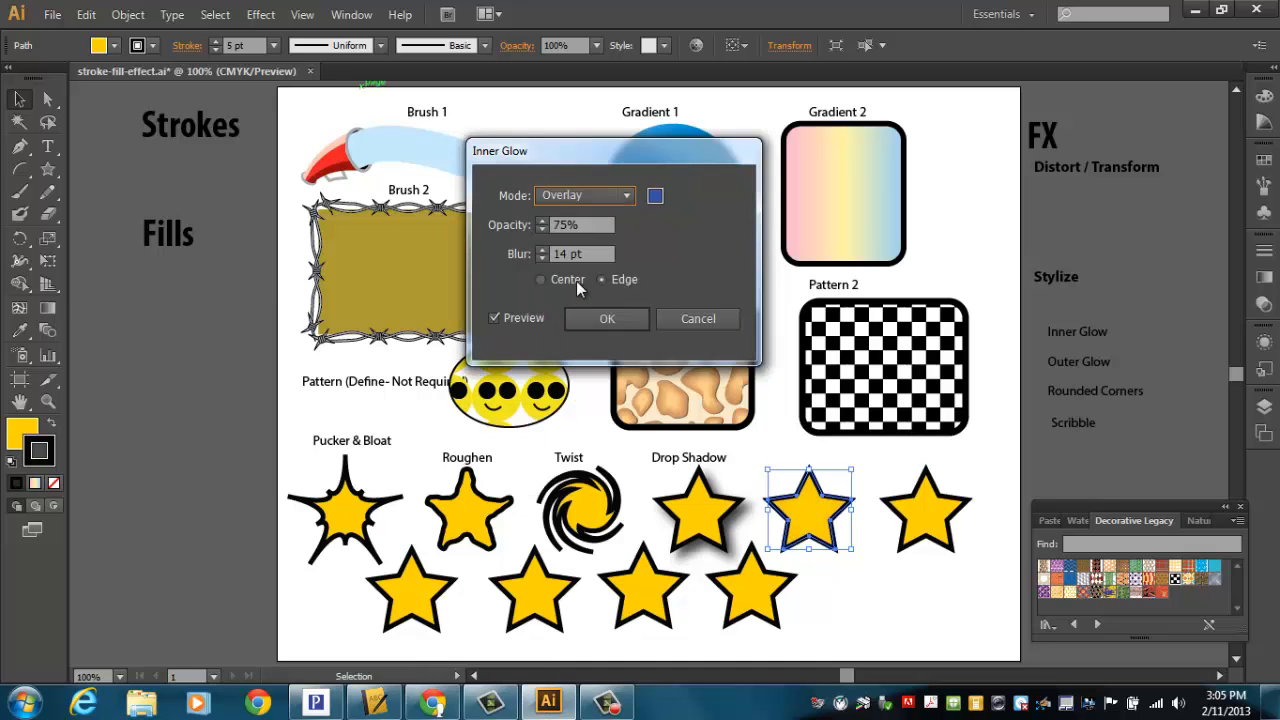
pyautogui.click(593, 195)
pyautogui.click(590, 217)
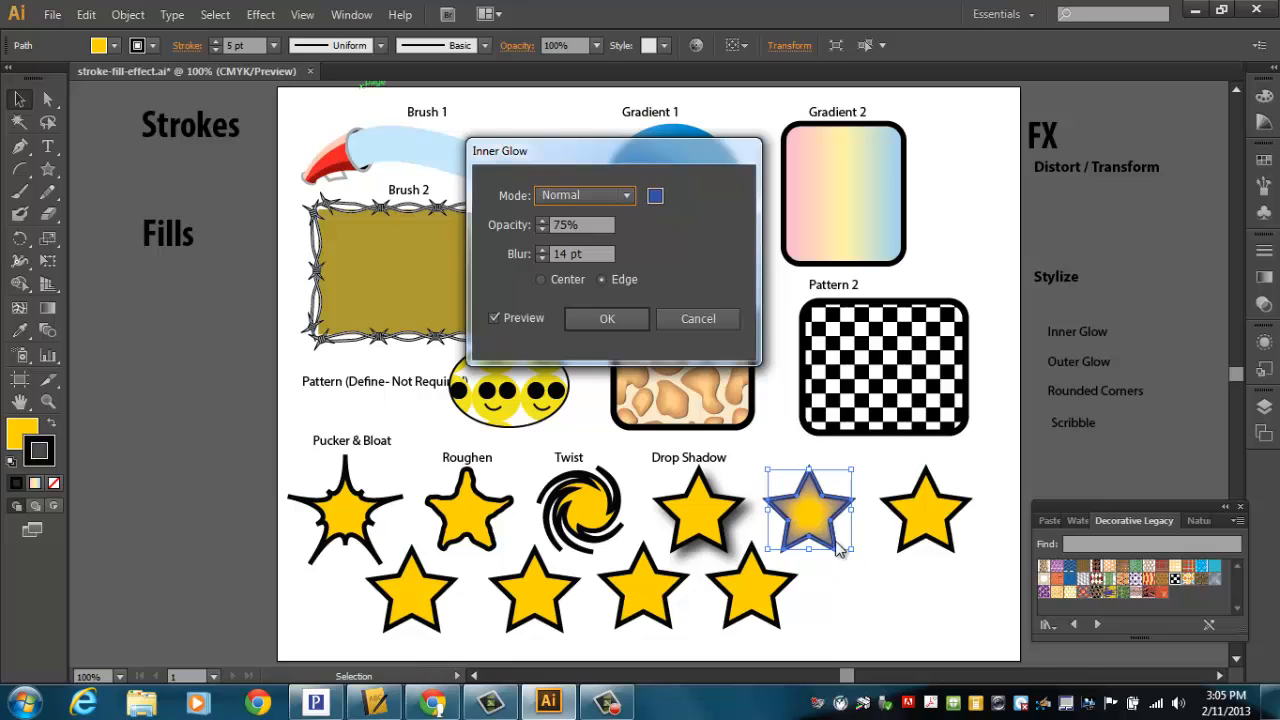
pyautogui.click(597, 317)
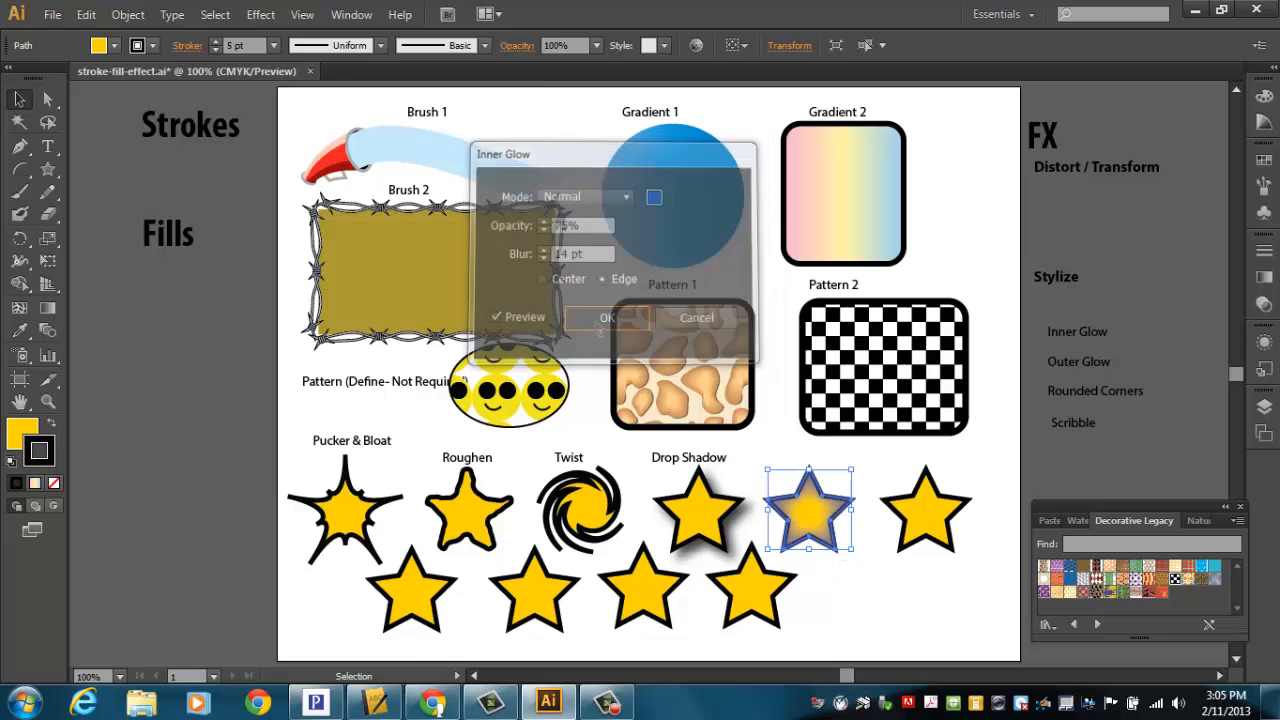
pyautogui.moveTo(1077, 335); pyautogui.dragTo(809, 474)
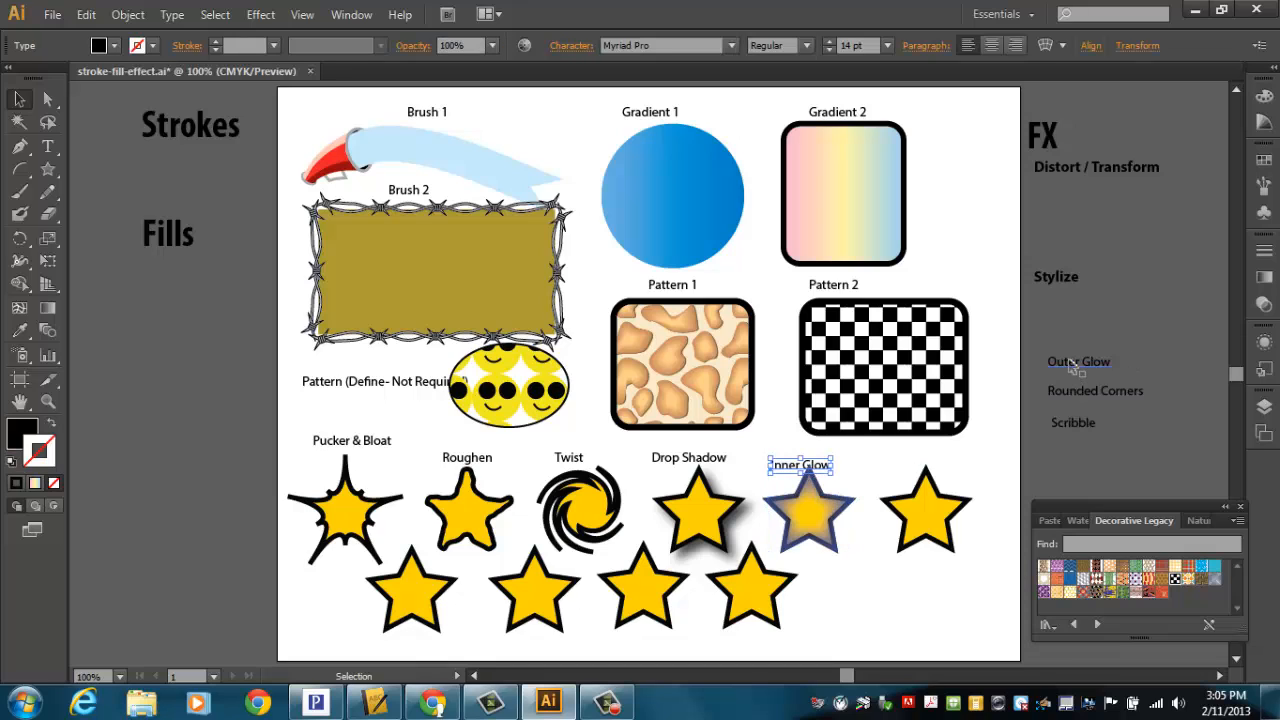
# Step: Open Outer Glow for the sixth star in the top row and set the glow colour to red FF0000
pyautogui.click(928, 512)
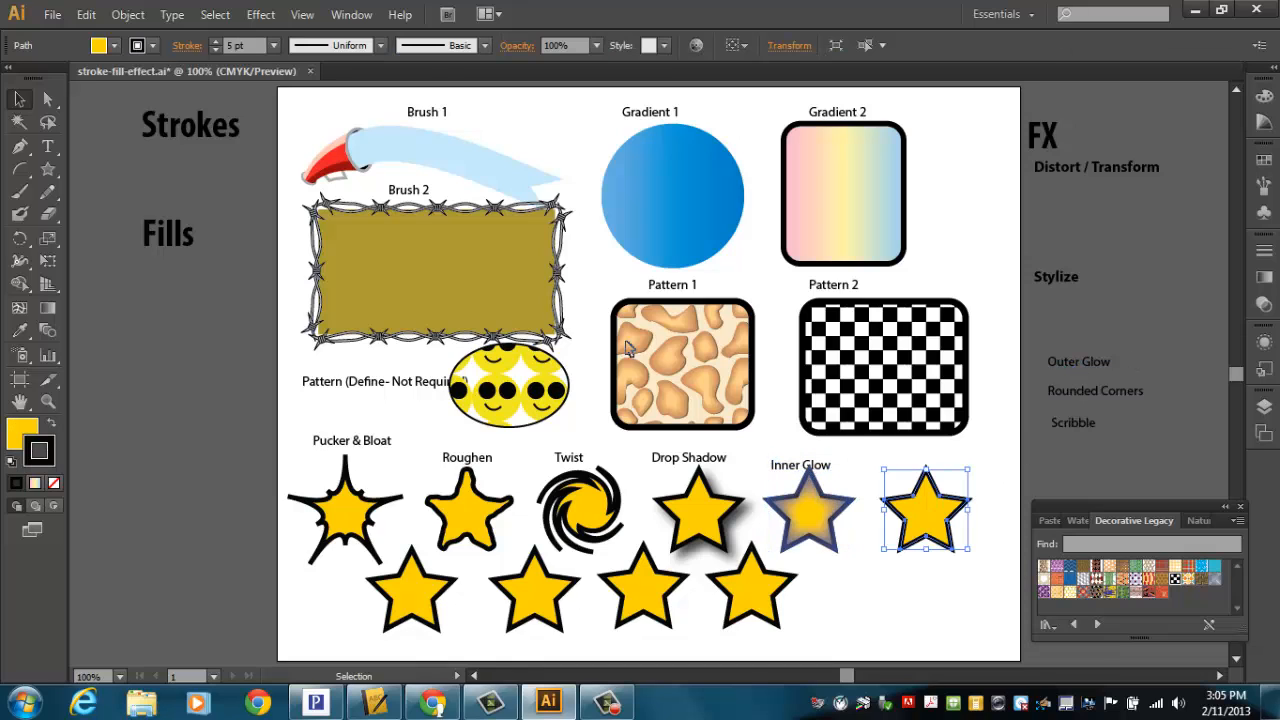
pyautogui.click(260, 16)
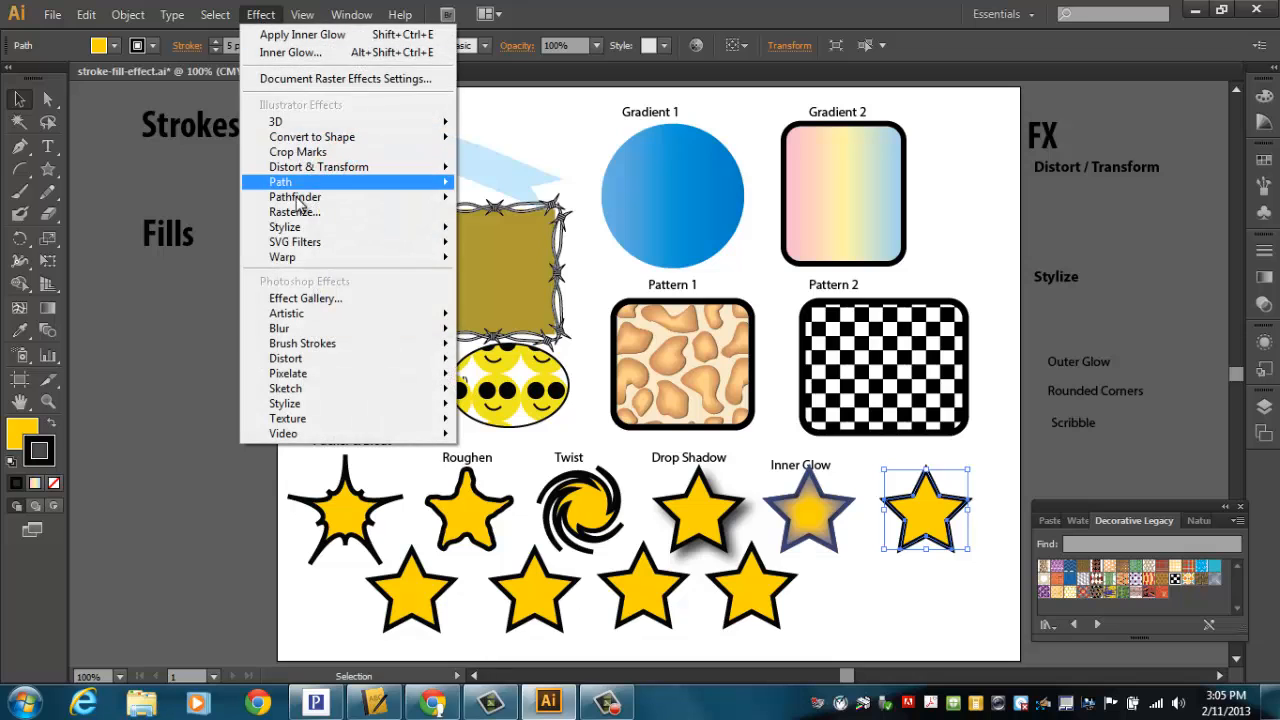
pyautogui.moveTo(278, 228)
pyautogui.click(140, 292)
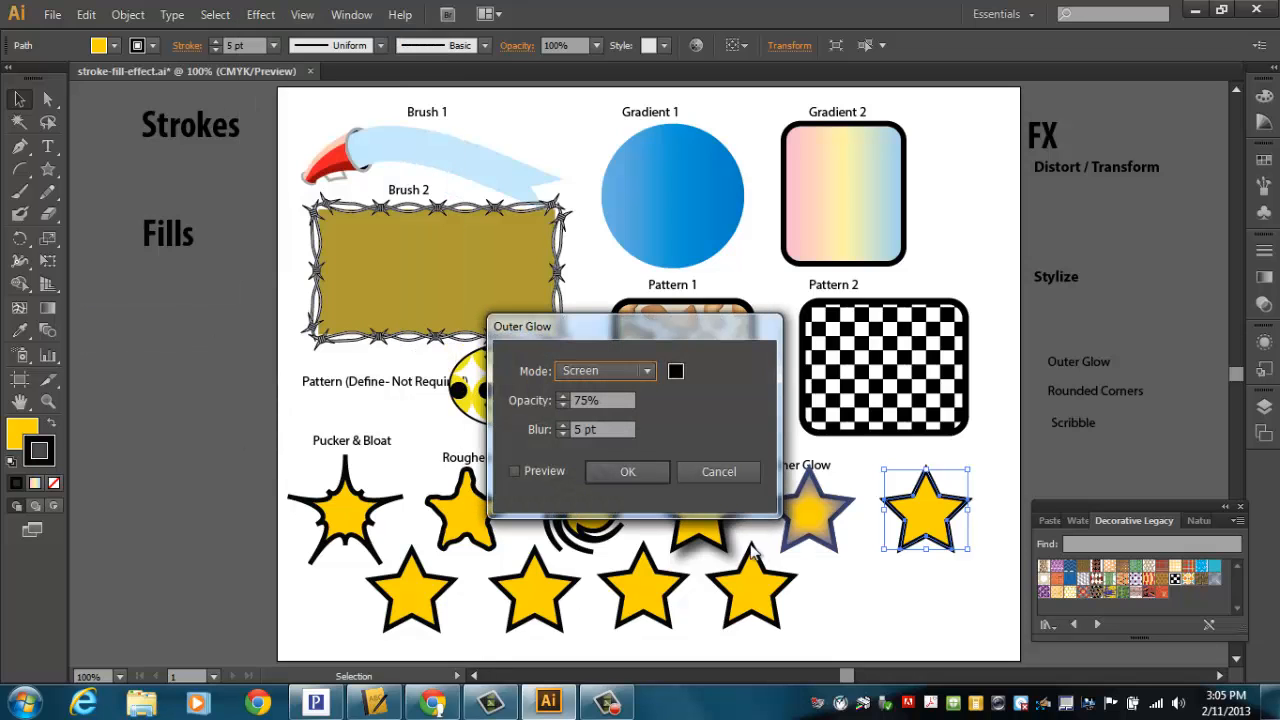
pyautogui.click(676, 372)
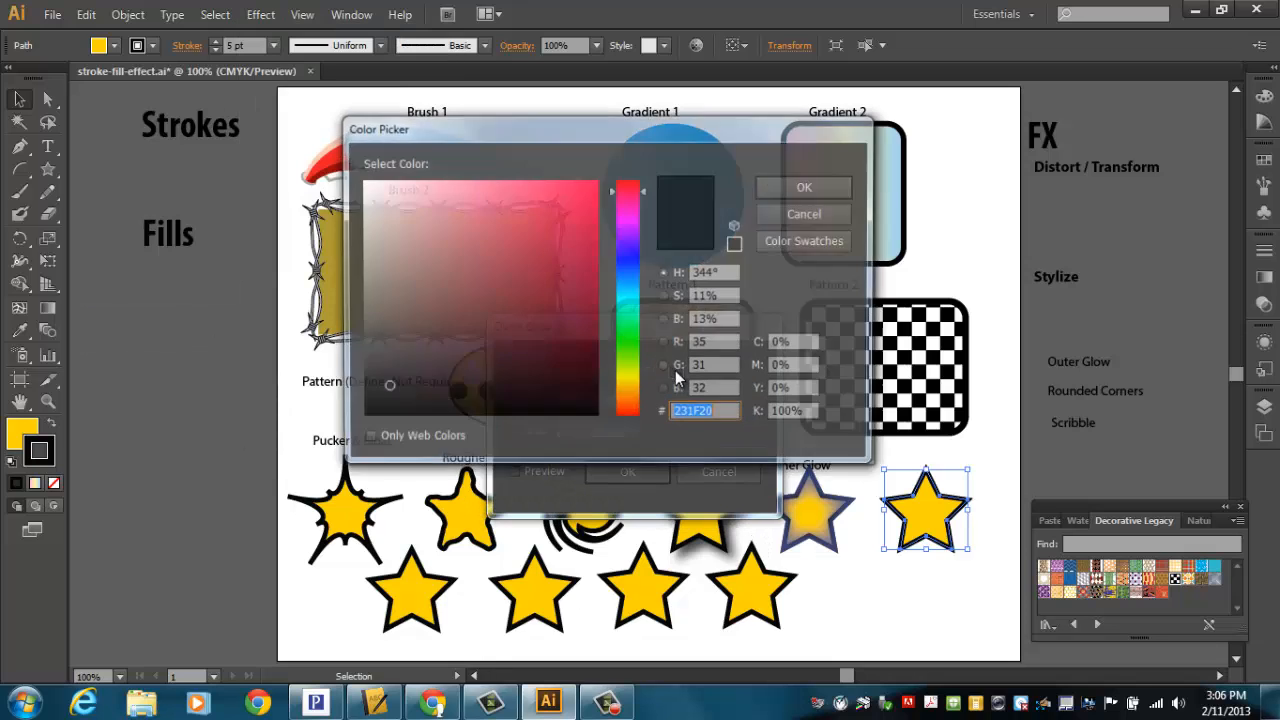
pyautogui.moveTo(608, 322); pyautogui.dragTo(619, 170)
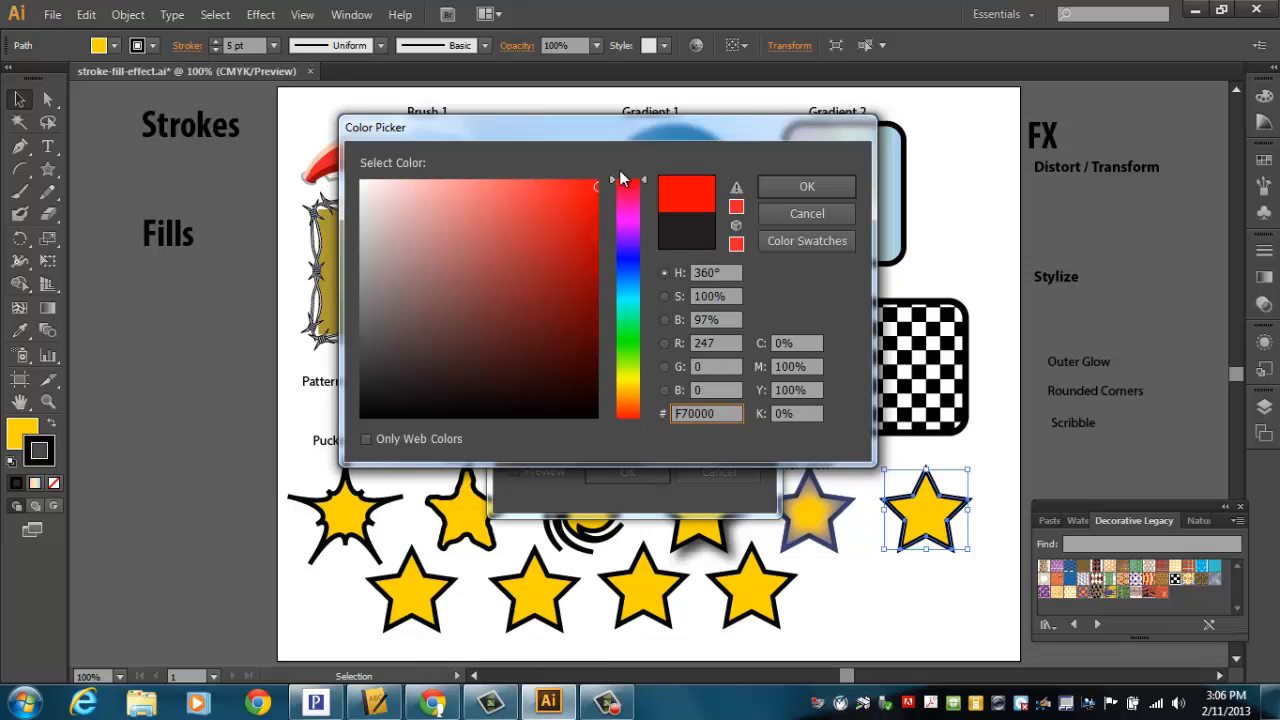
pyautogui.click(601, 178)
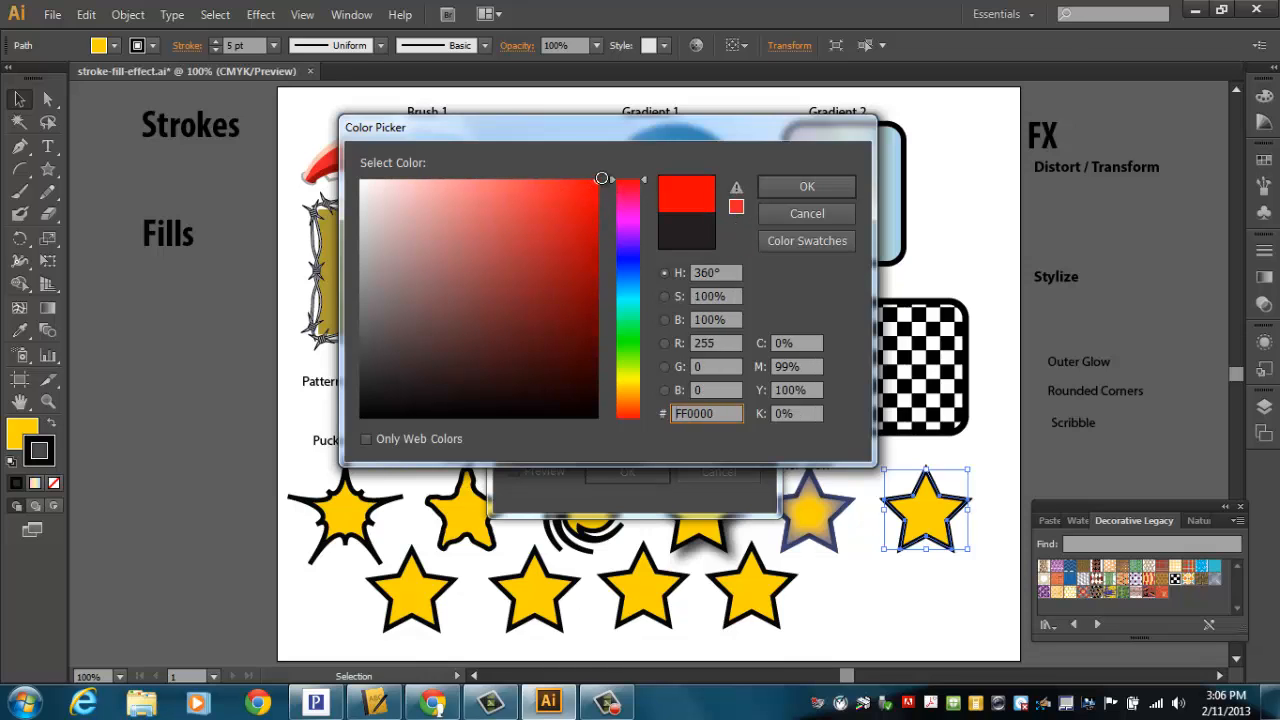
pyautogui.click(805, 186)
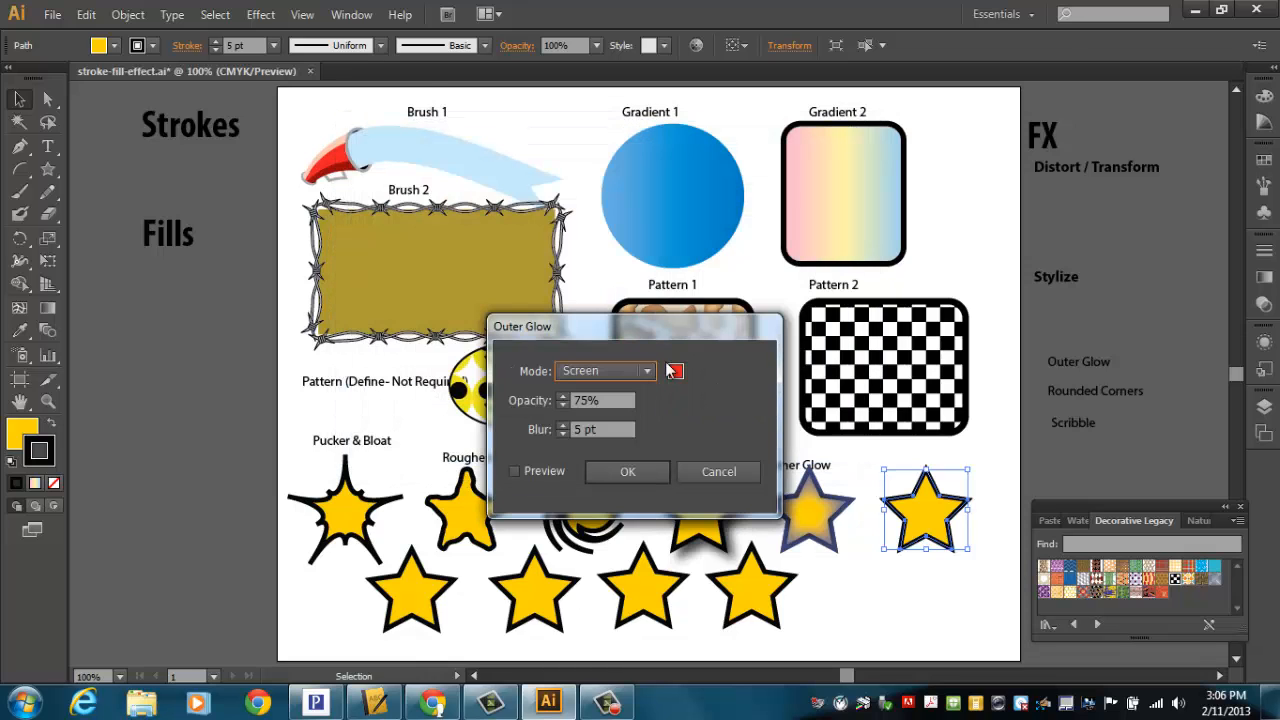
# Step: Turn on preview and set the outer glow blur to 15 pt and the mode to Normal
pyautogui.click(546, 470)
pyautogui.click(564, 424)
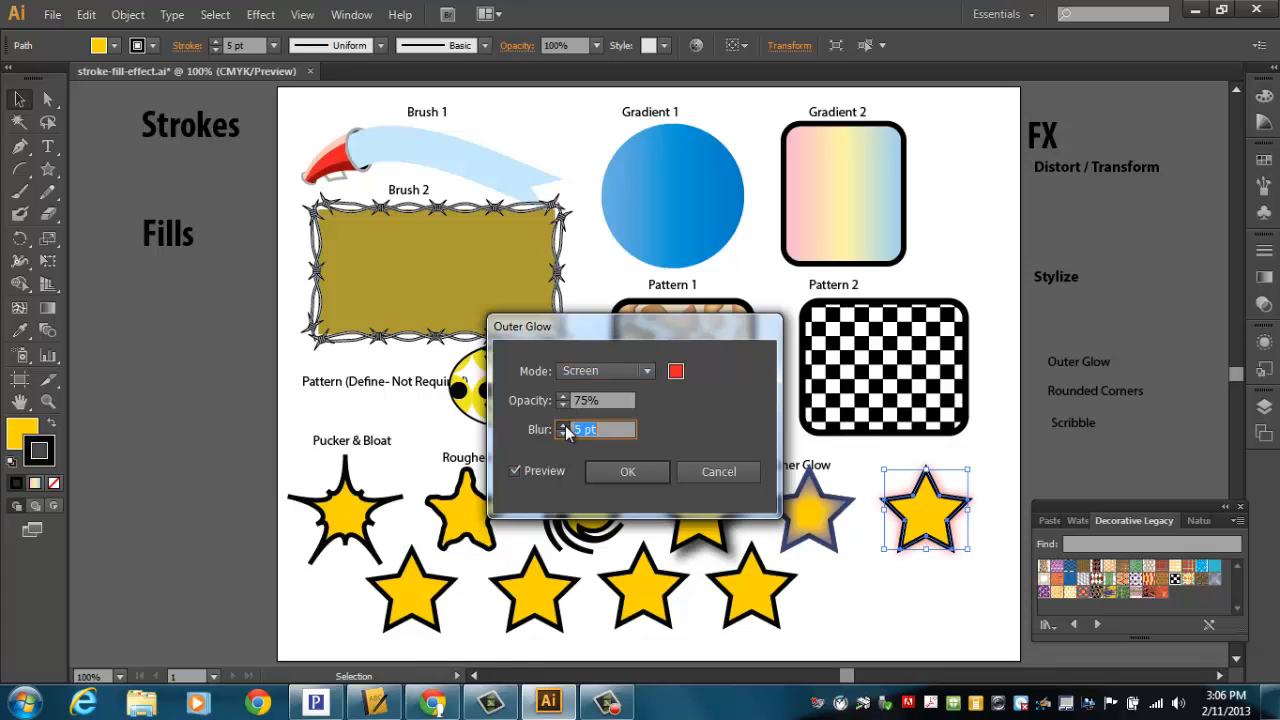
pyautogui.click(564, 424)
pyautogui.click(564, 424)
pyautogui.click(564, 424)
pyautogui.click(564, 424)
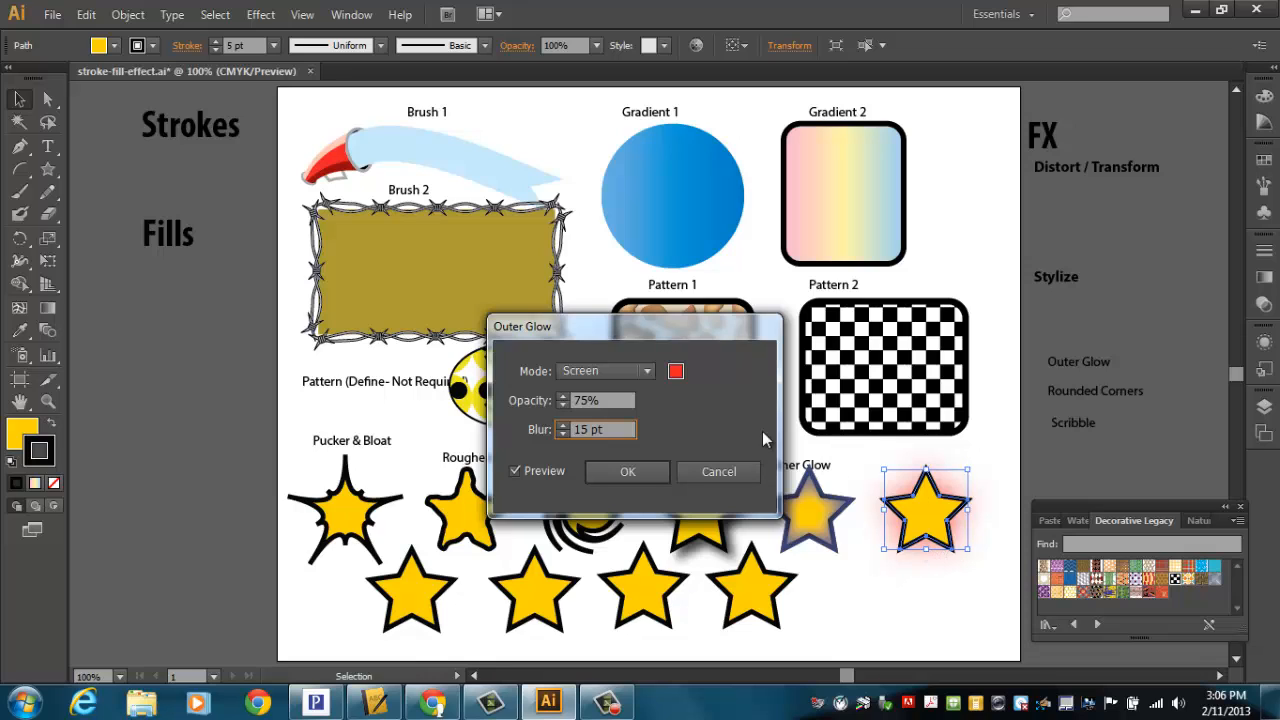
pyautogui.click(637, 368)
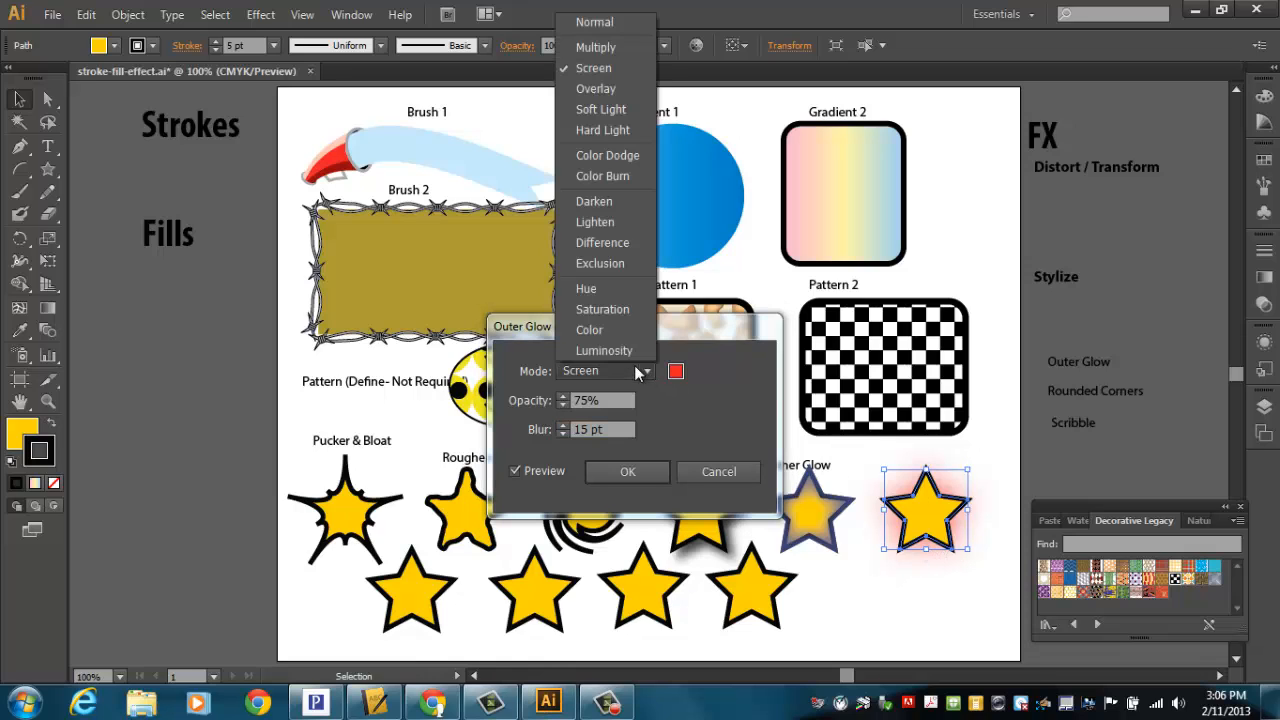
pyautogui.click(596, 22)
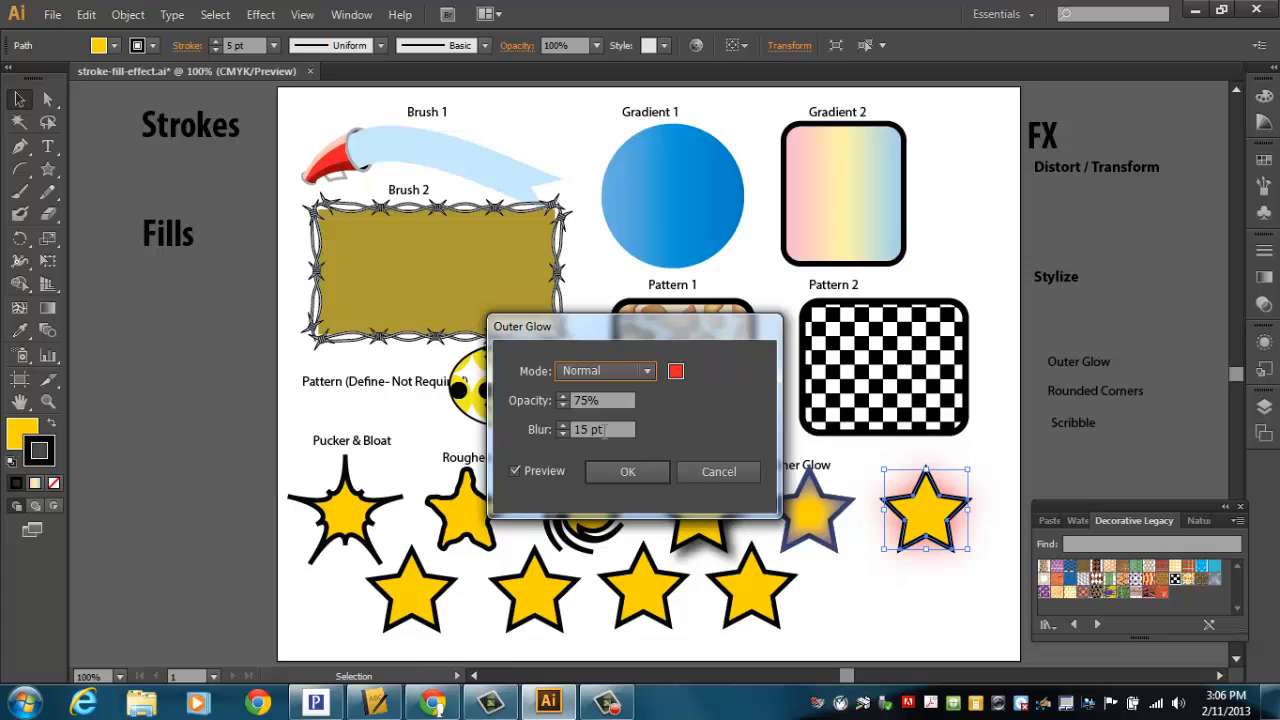
# Step: Raise the outer glow opacity slightly, confirm, and place the Outer Glow label above the sixth star
pyautogui.click(562, 396)
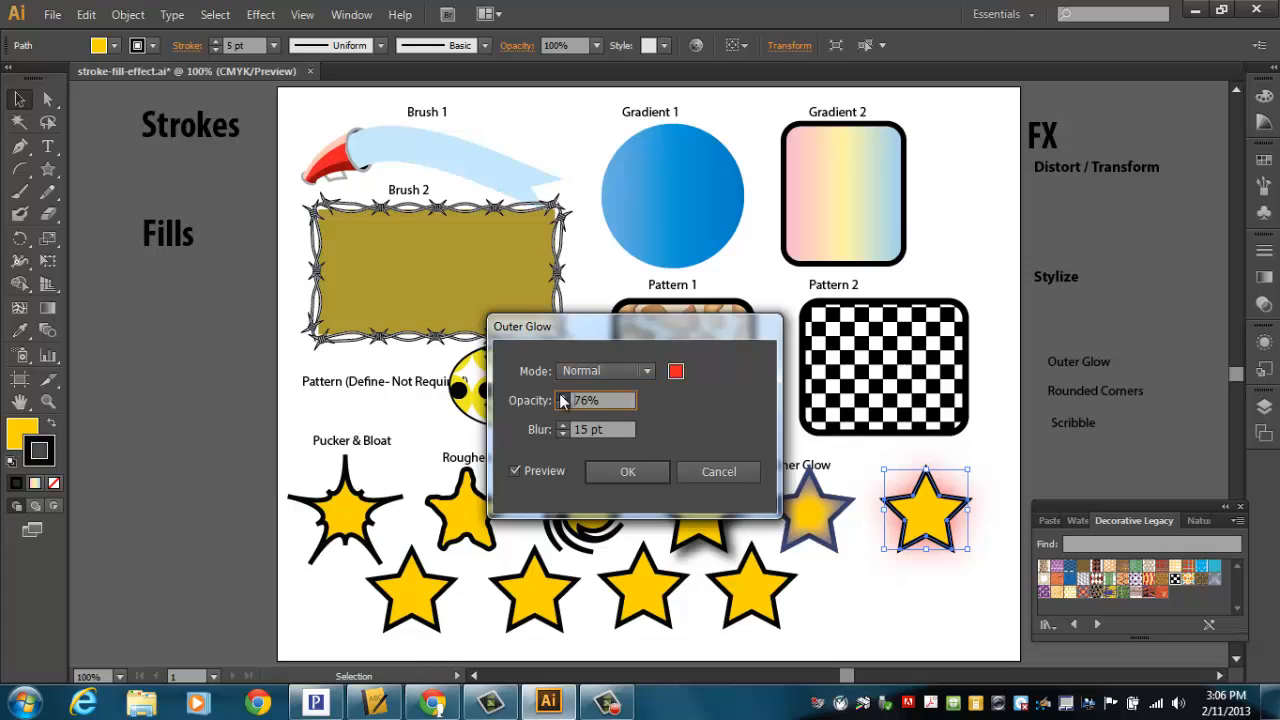
pyautogui.click(562, 396)
pyautogui.click(562, 396)
pyautogui.click(605, 472)
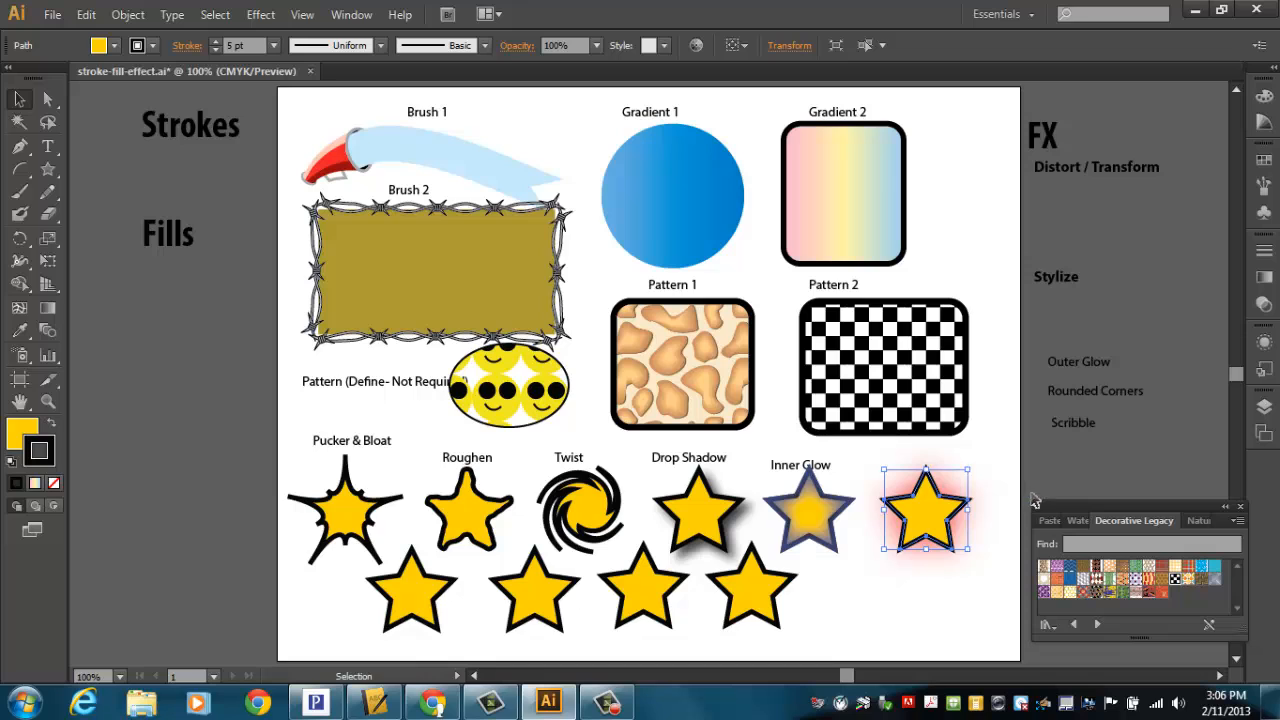
pyautogui.moveTo(1084, 375); pyautogui.dragTo(924, 471)
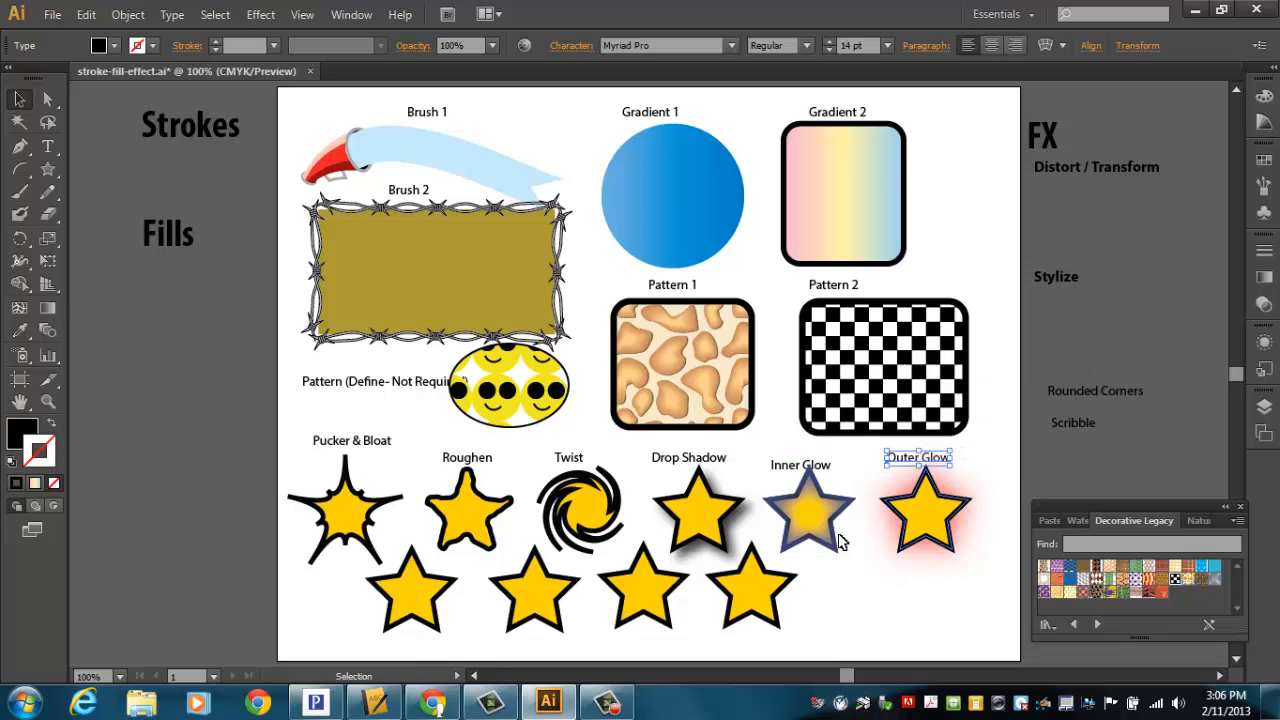
# Step: Apply Round Corners with a 17 pt radius to the first bottom-row star and place the Rounded Corners label above it
pyautogui.click(422, 603)
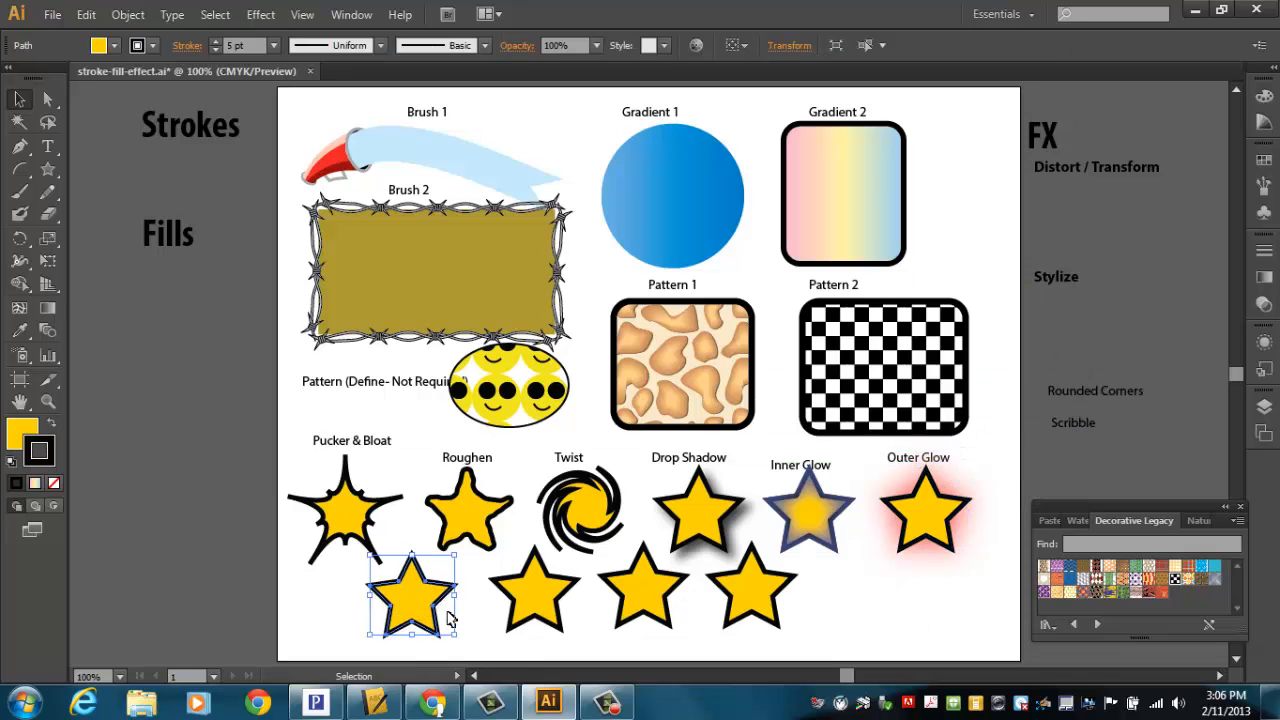
pyautogui.click(261, 16)
pyautogui.moveTo(302, 228)
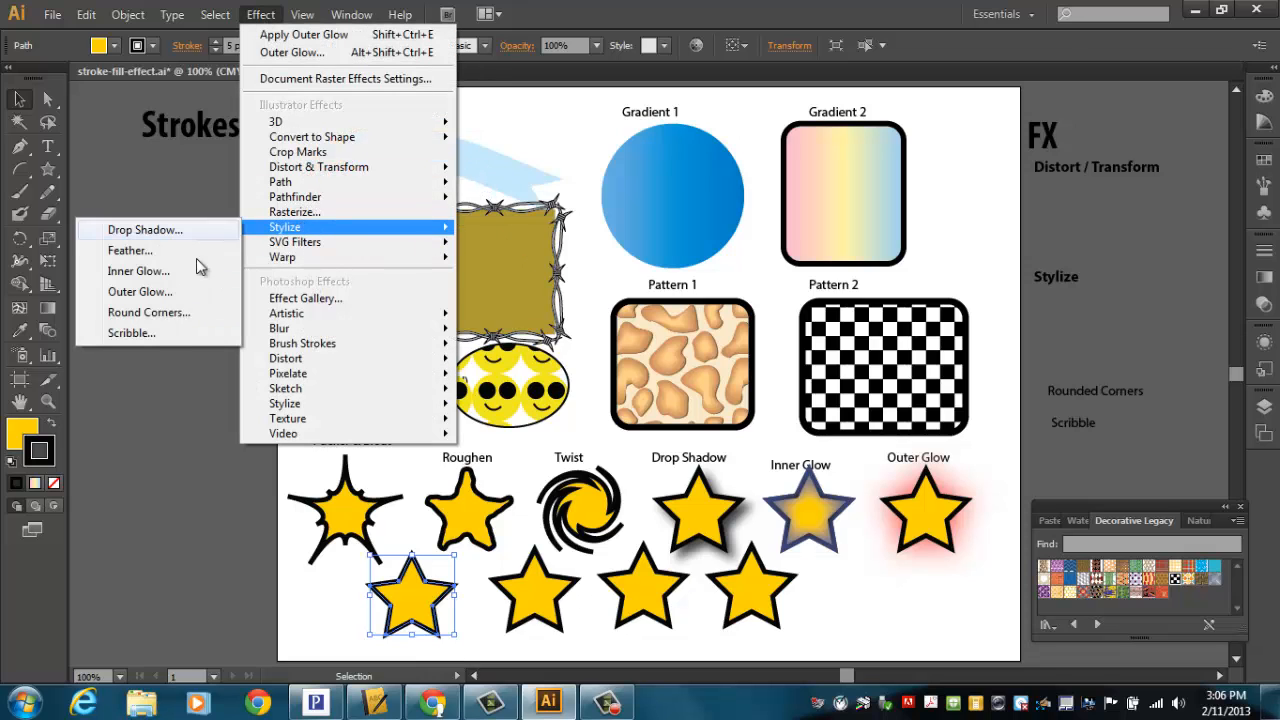
pyautogui.click(165, 313)
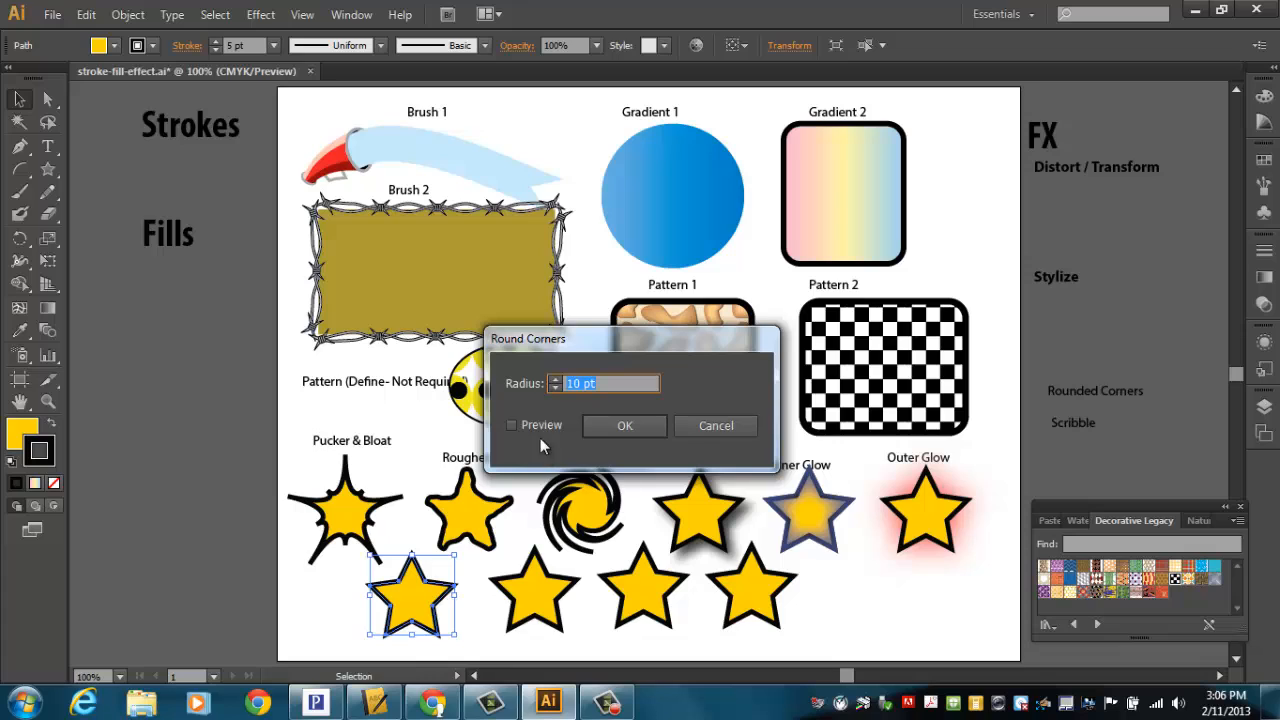
pyautogui.click(534, 424)
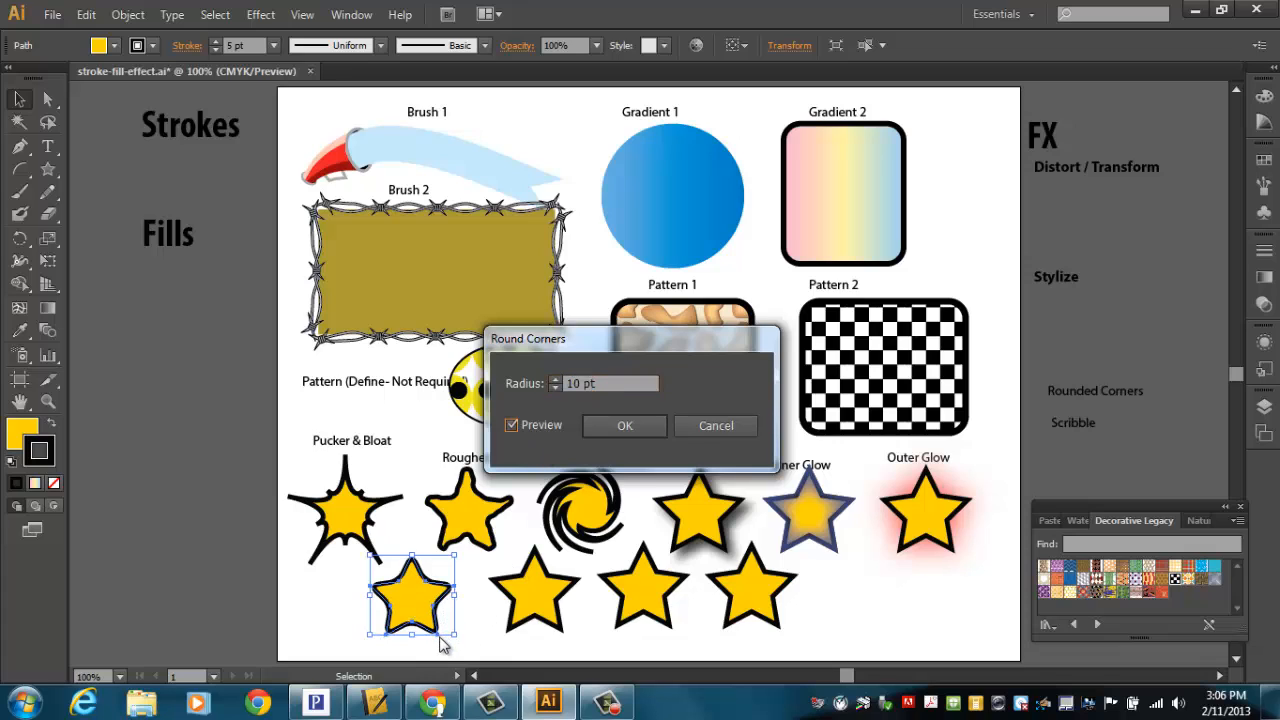
pyautogui.click(554, 379)
pyautogui.click(554, 379)
pyautogui.click(554, 379)
pyautogui.click(554, 379)
pyautogui.click(554, 379)
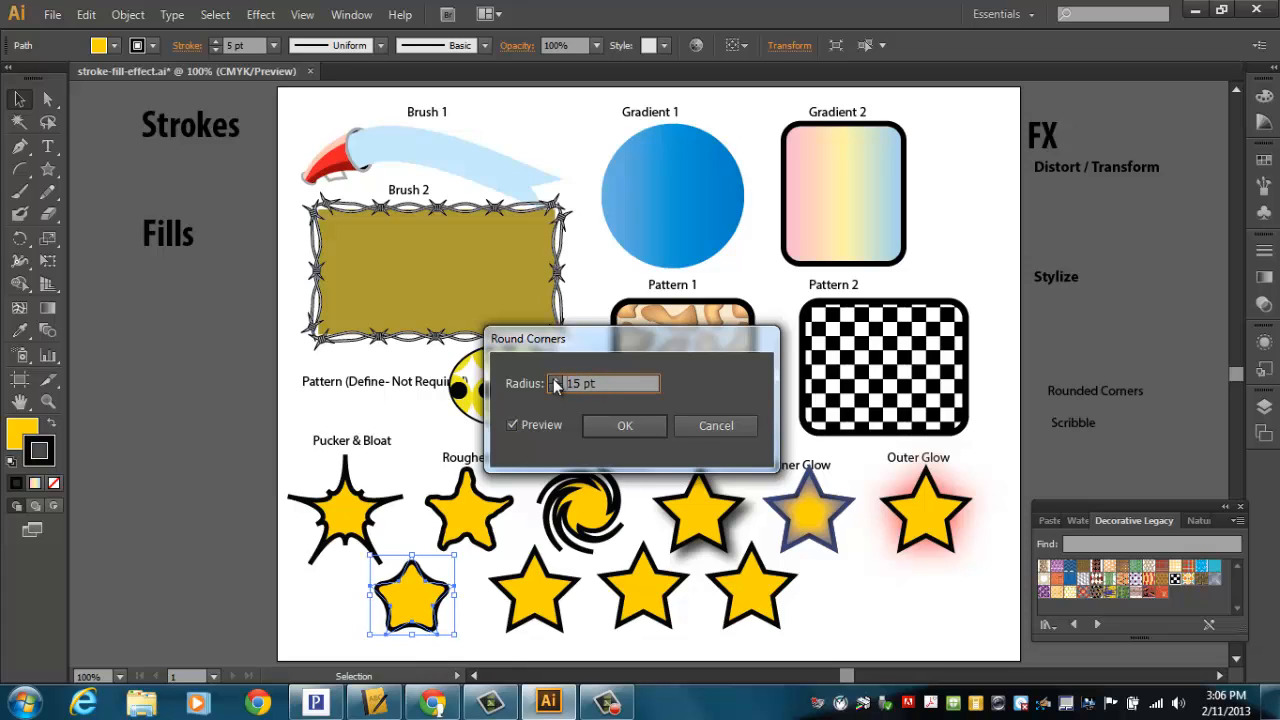
pyautogui.click(554, 379)
pyautogui.click(554, 379)
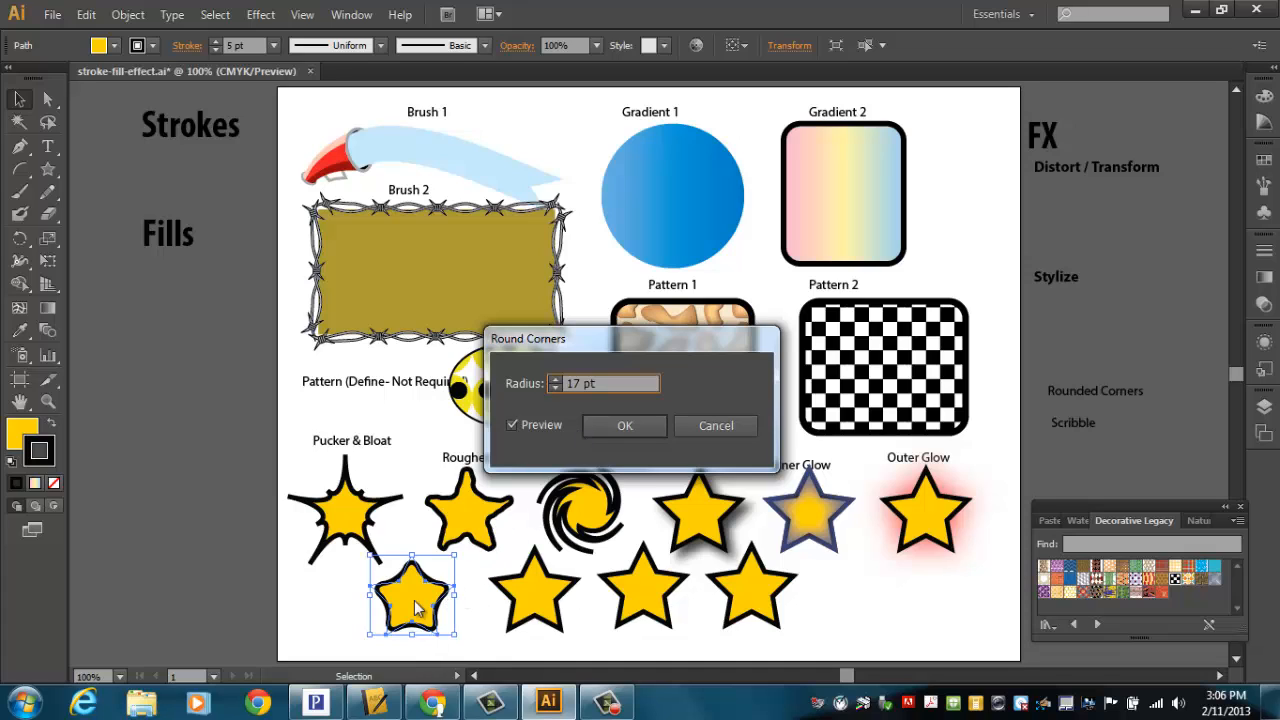
pyautogui.click(640, 430)
pyautogui.moveTo(1110, 394); pyautogui.dragTo(398, 567)
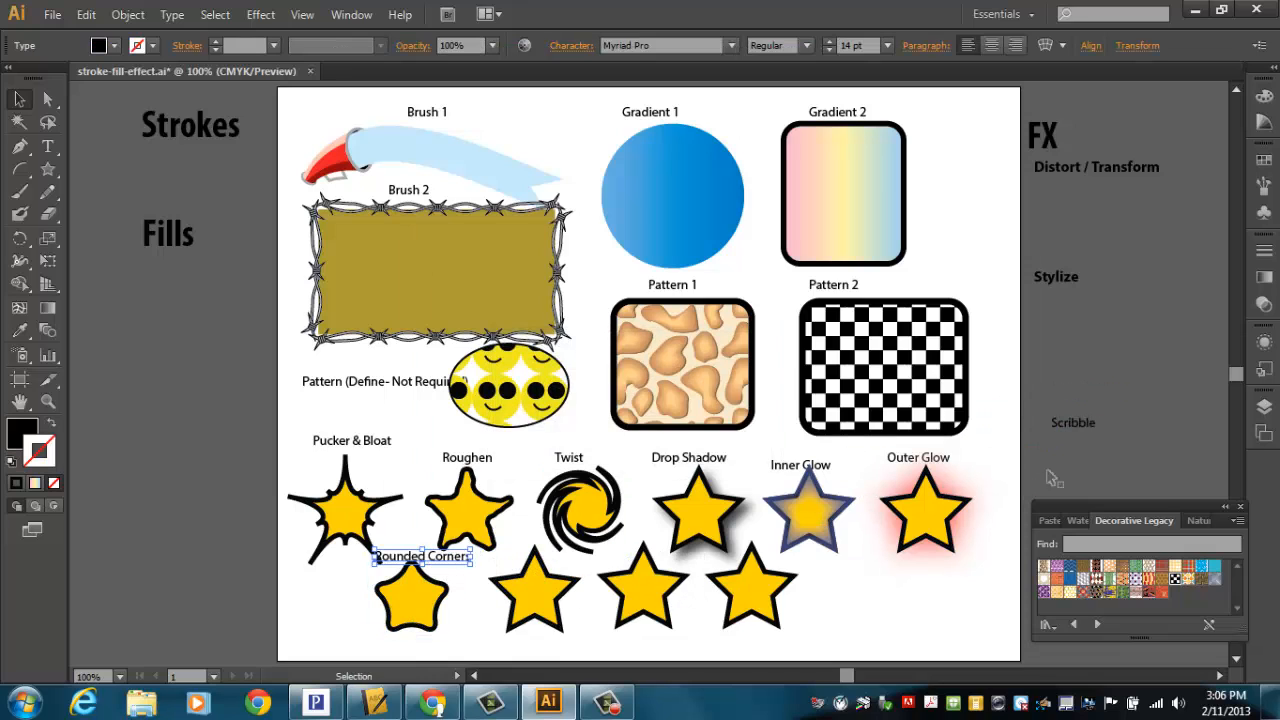
# Step: Apply Scribble to the second bottom-row star, previewing the Sketch and Tight presets before keeping Default
pyautogui.moveTo(533, 612); pyautogui.dragTo(522, 627)
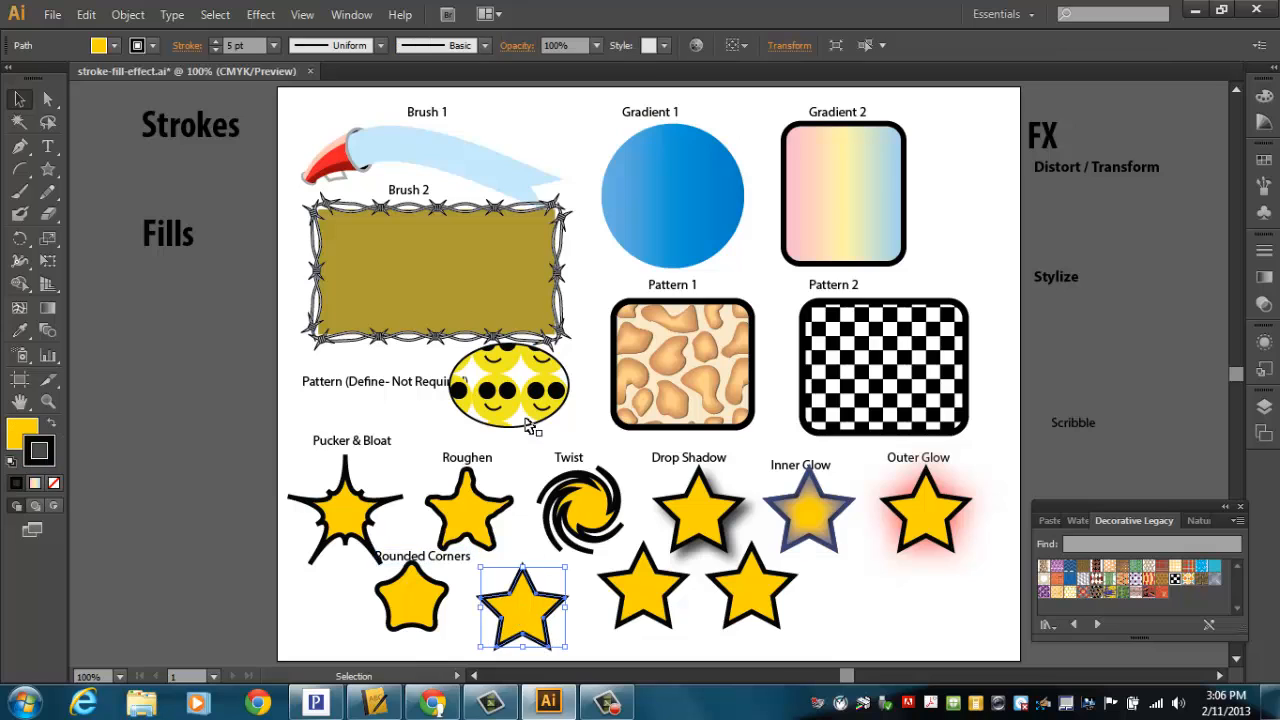
pyautogui.click(258, 14)
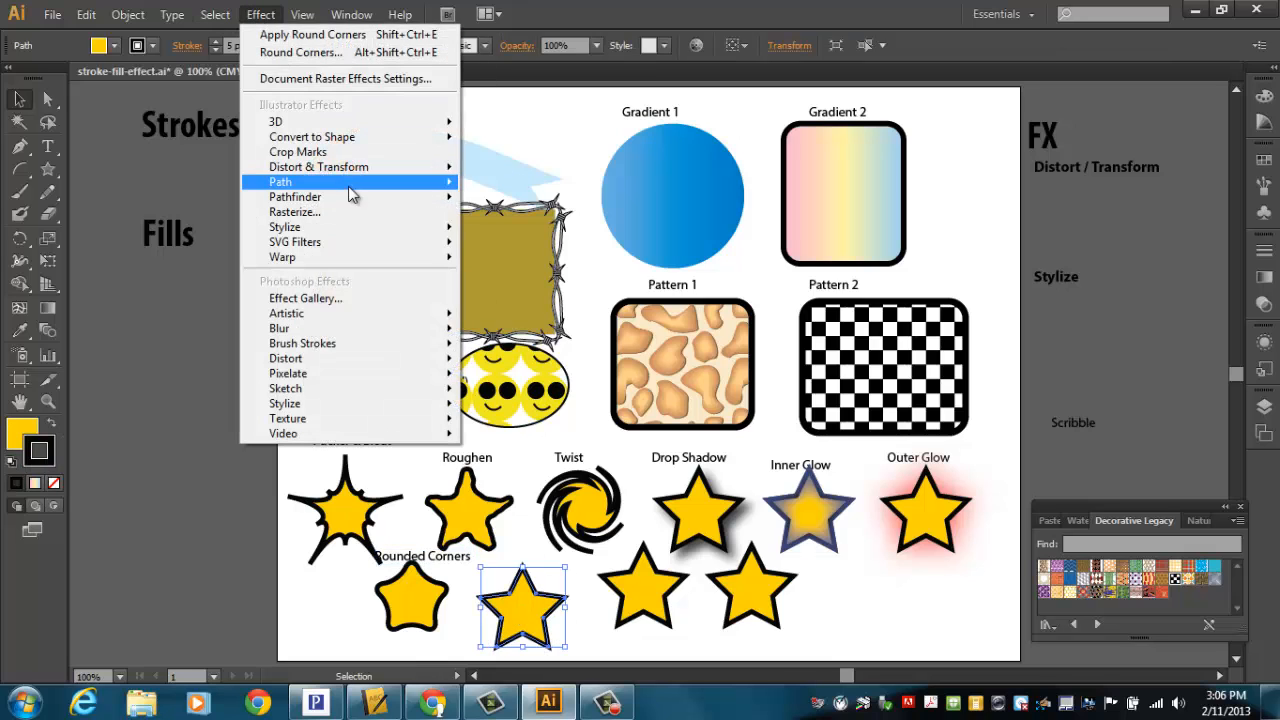
pyautogui.moveTo(338, 229)
pyautogui.click(190, 332)
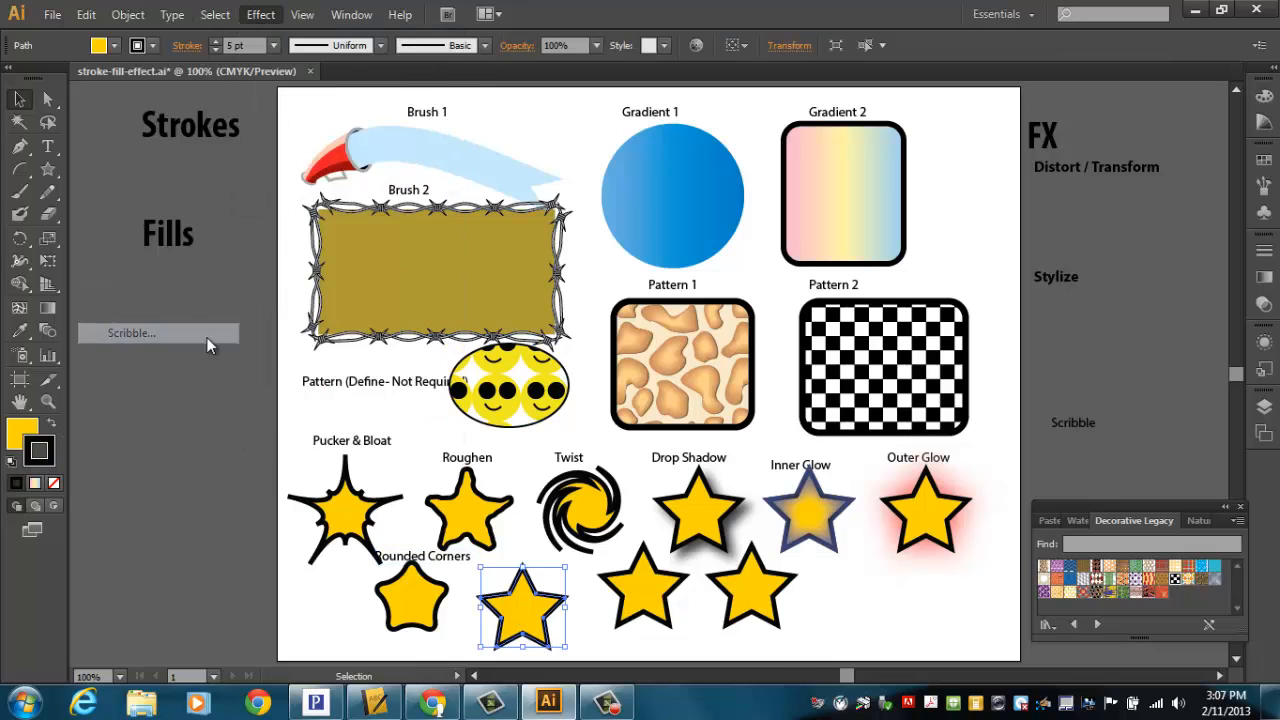
pyautogui.moveTo(928, 105)
pyautogui.mouseDown()
pyautogui.moveTo(890, 125)
pyautogui.moveTo(814, 122)
pyautogui.mouseUp()
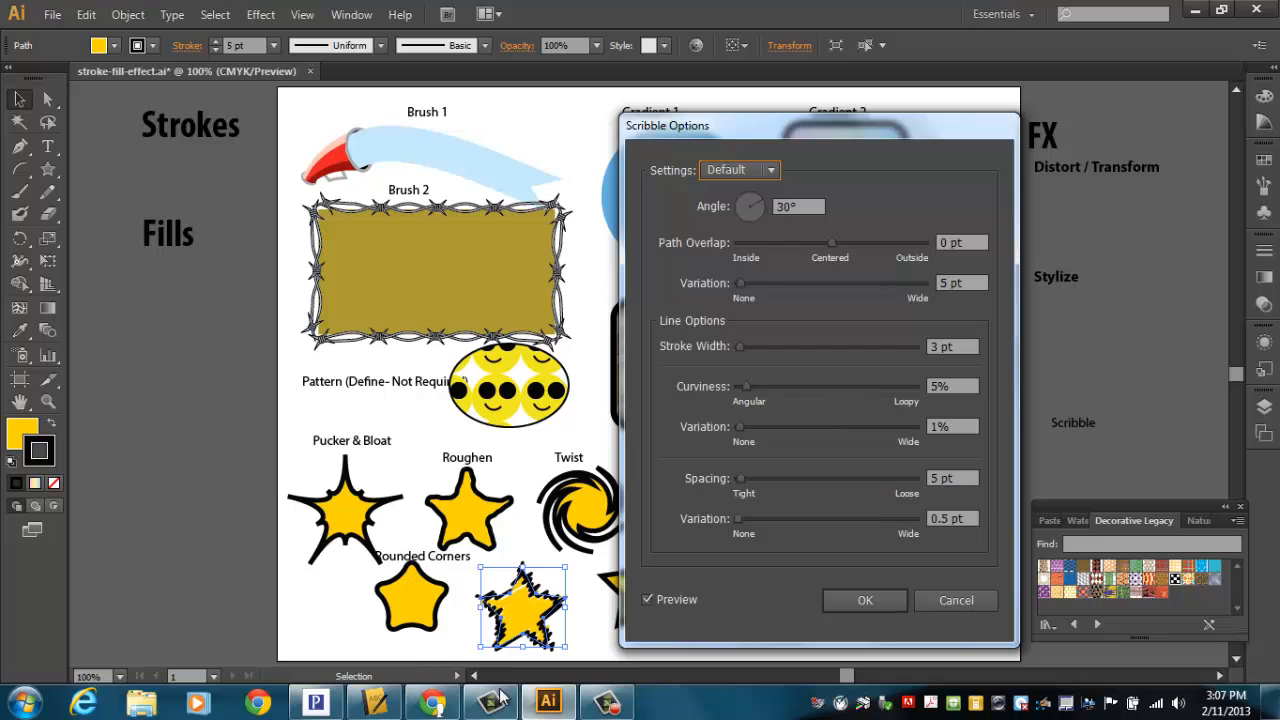
pyautogui.click(768, 171)
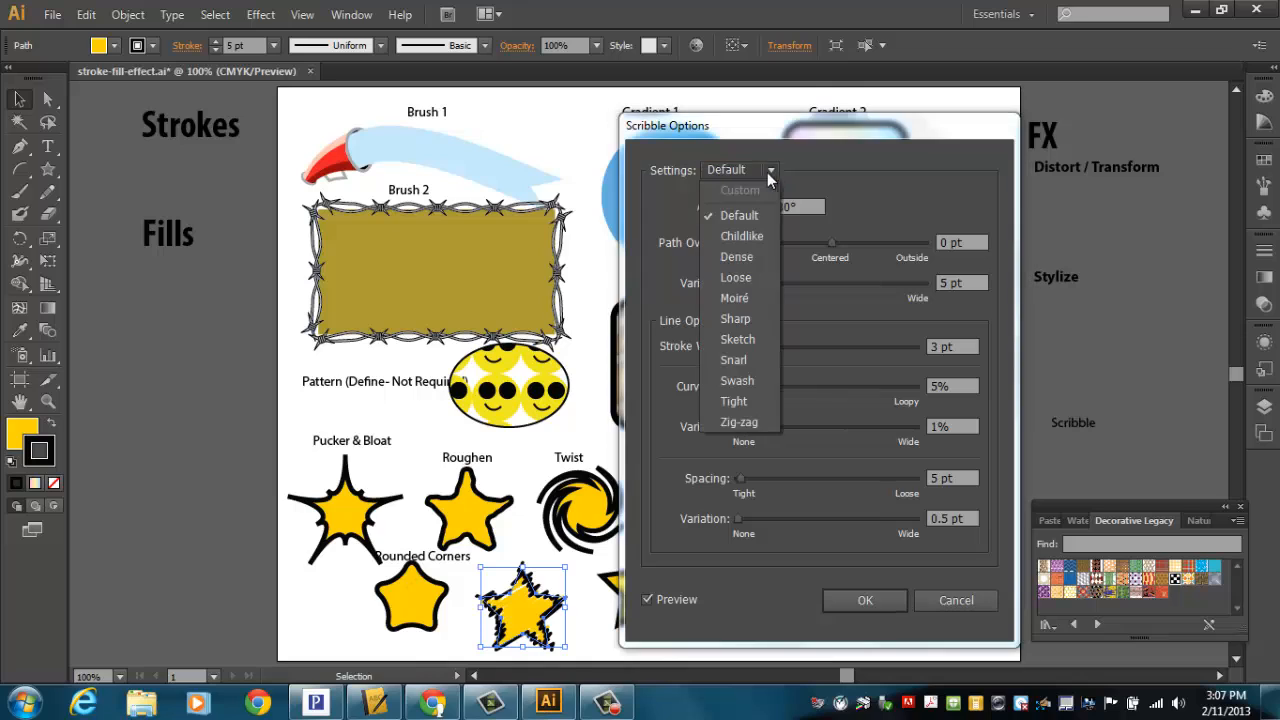
pyautogui.click(742, 338)
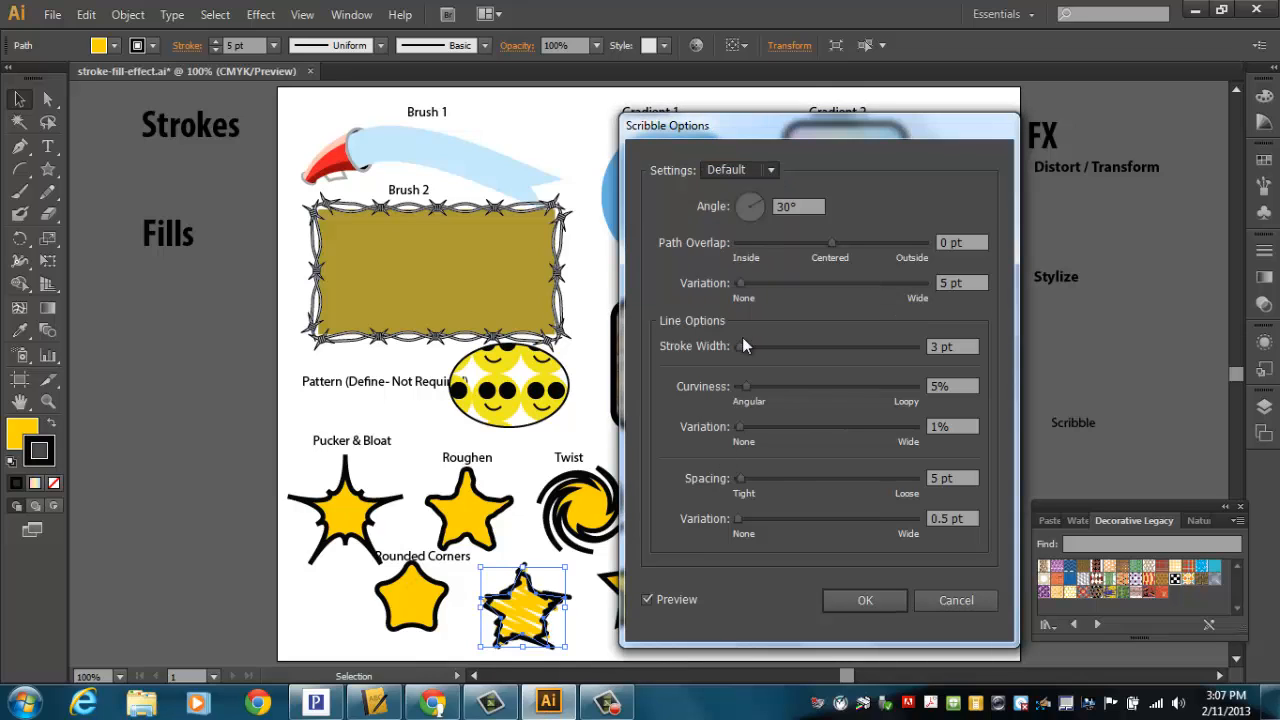
pyautogui.click(771, 171)
pyautogui.click(729, 404)
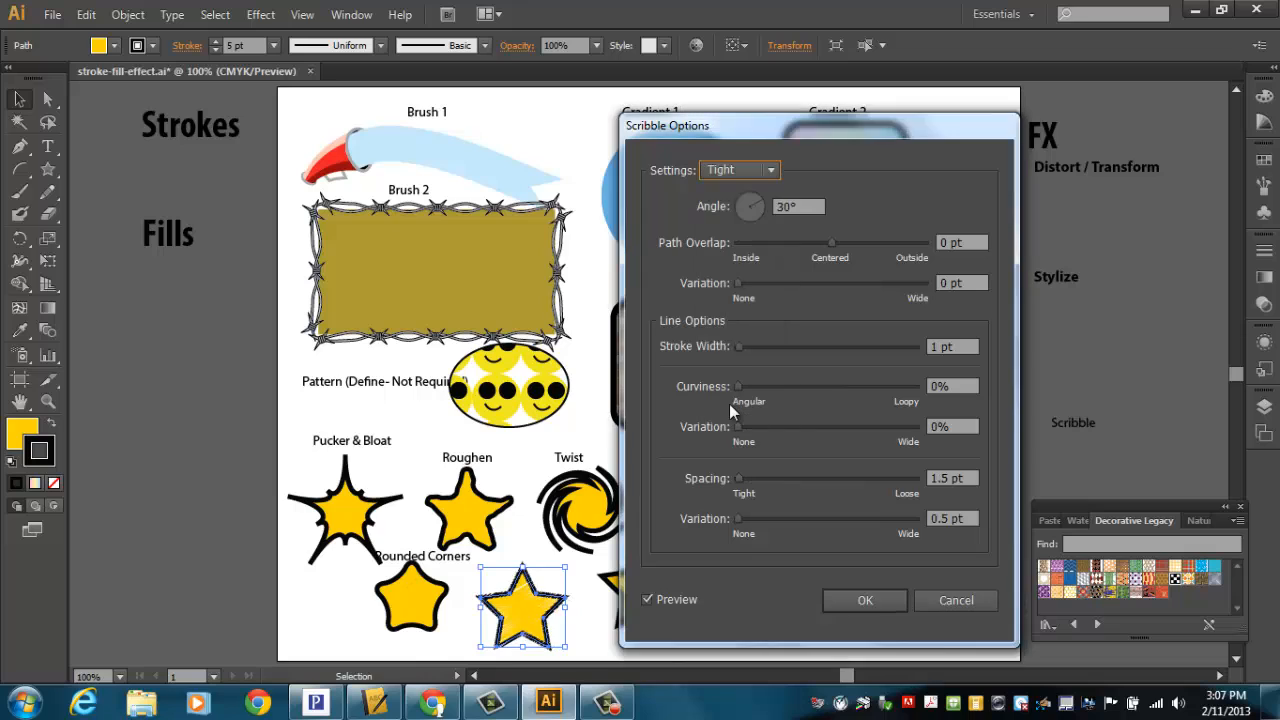
pyautogui.click(771, 171)
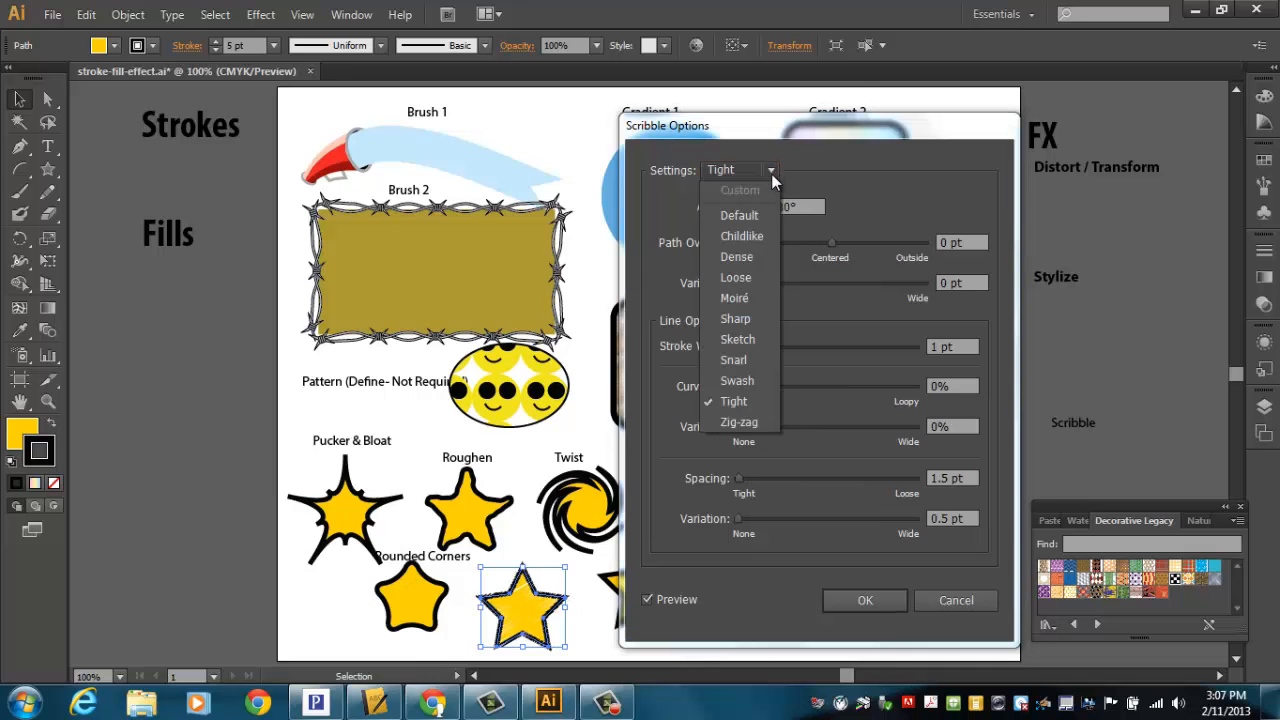
pyautogui.click(749, 220)
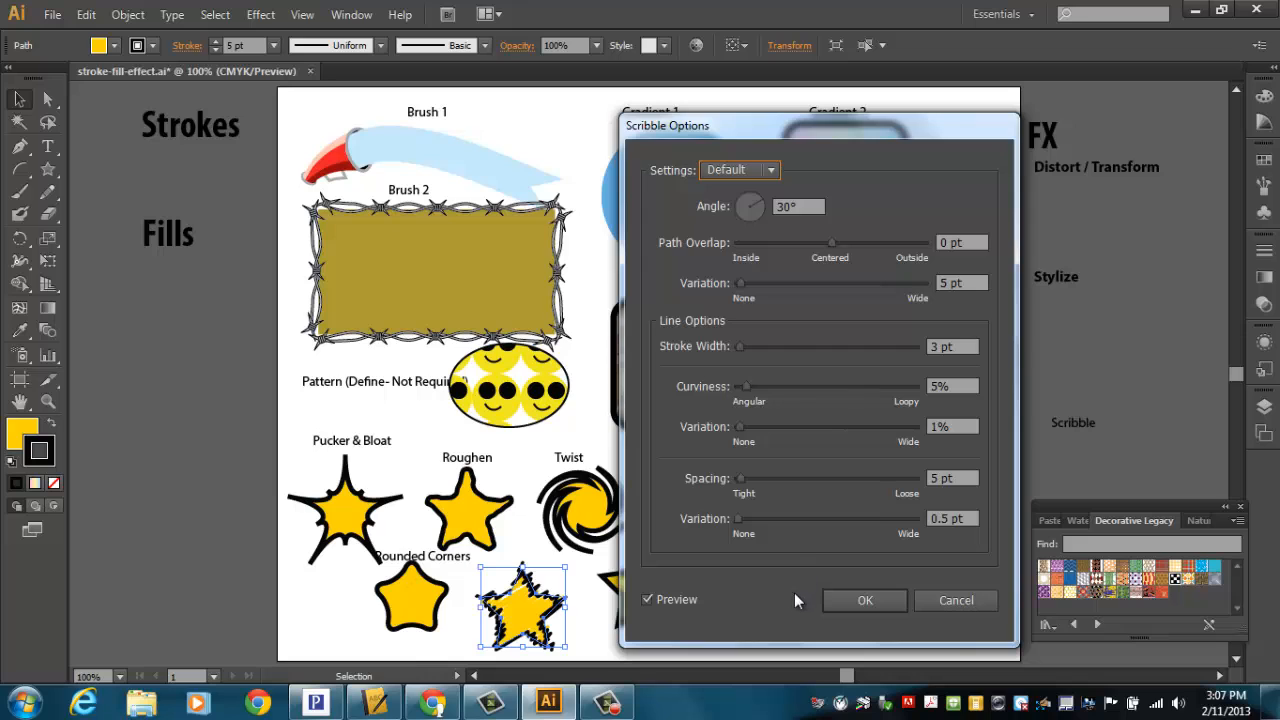
pyautogui.click(882, 602)
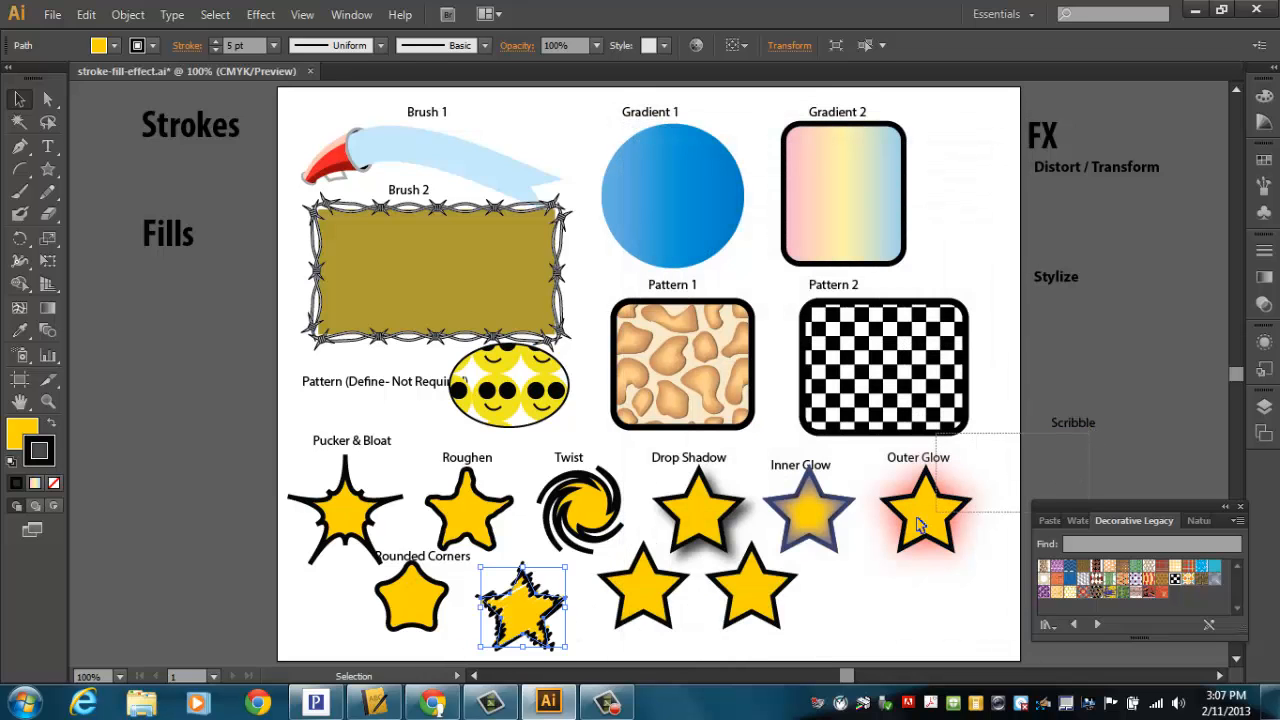
# Step: Place the Scribble label above the scribbled star
pyautogui.click(920, 525)
pyautogui.click(1073, 423)
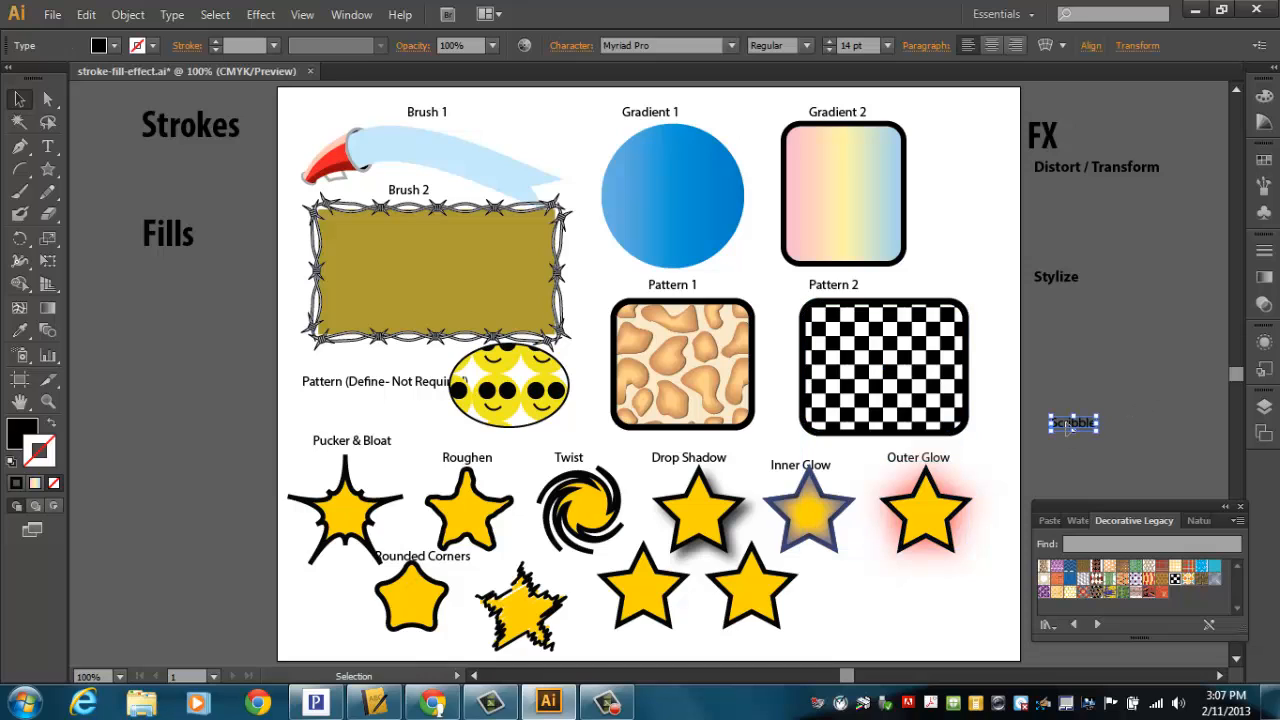
pyautogui.moveTo(1070, 425)
pyautogui.mouseDown()
pyautogui.moveTo(546, 506)
pyautogui.moveTo(547, 590)
pyautogui.moveTo(565, 585)
pyautogui.mouseUp()
# Step: Delete the remaining unused stars in the bottom row
pyautogui.moveTo(753, 598)
pyautogui.mouseDown()
pyautogui.moveTo(887, 627)
pyautogui.moveTo(751, 632)
pyautogui.moveTo(768, 632)
pyautogui.mouseUp()
pyautogui.press('Delete')
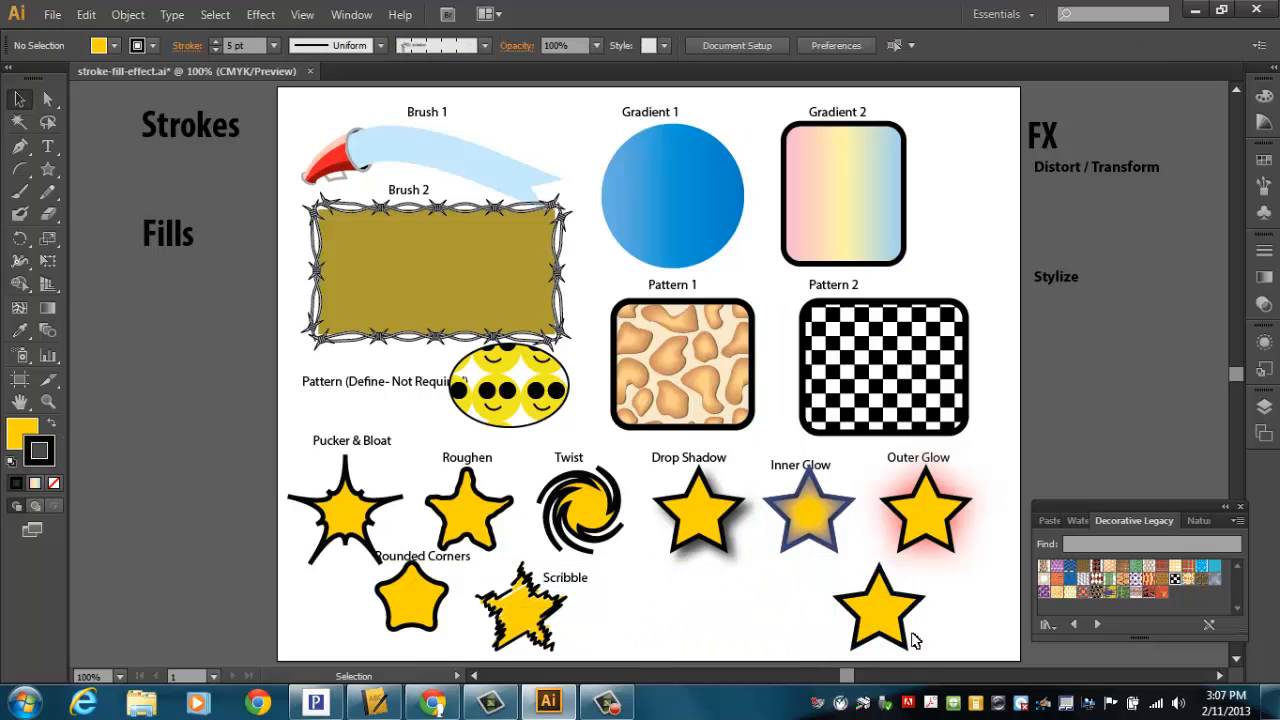
pyautogui.click(910, 628)
pyautogui.press('Delete')
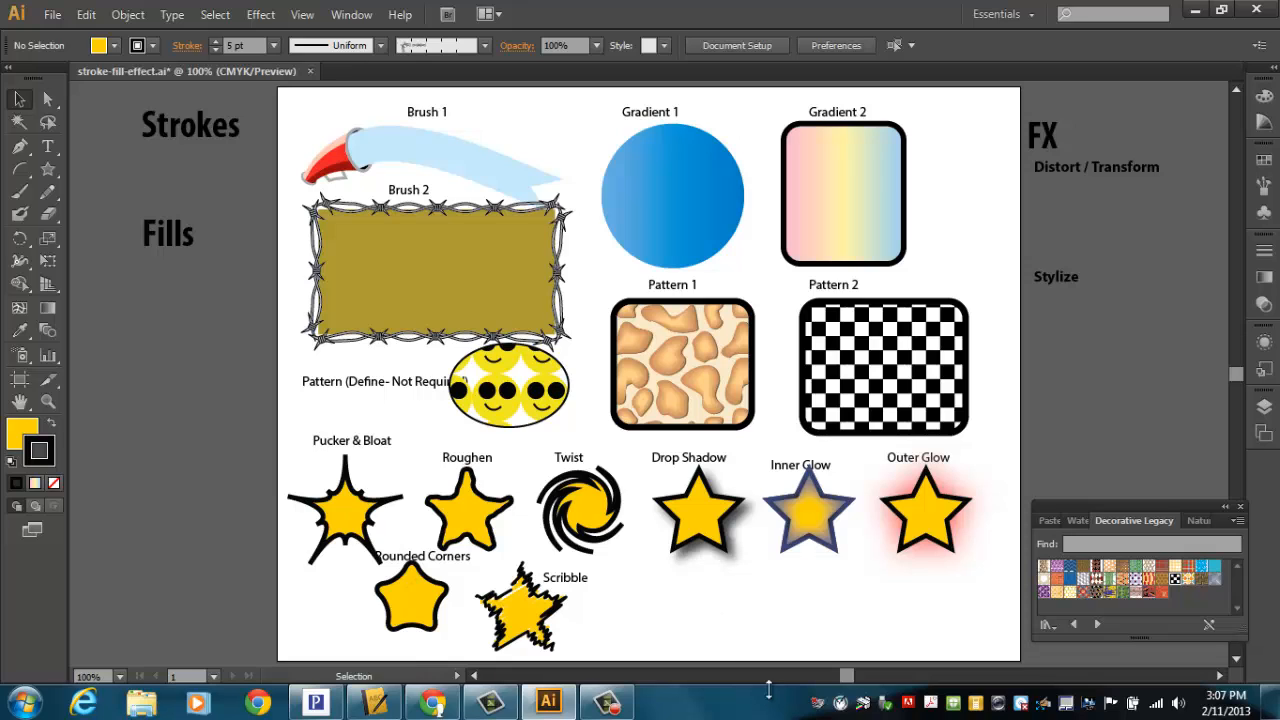
pyautogui.click(52, 14)
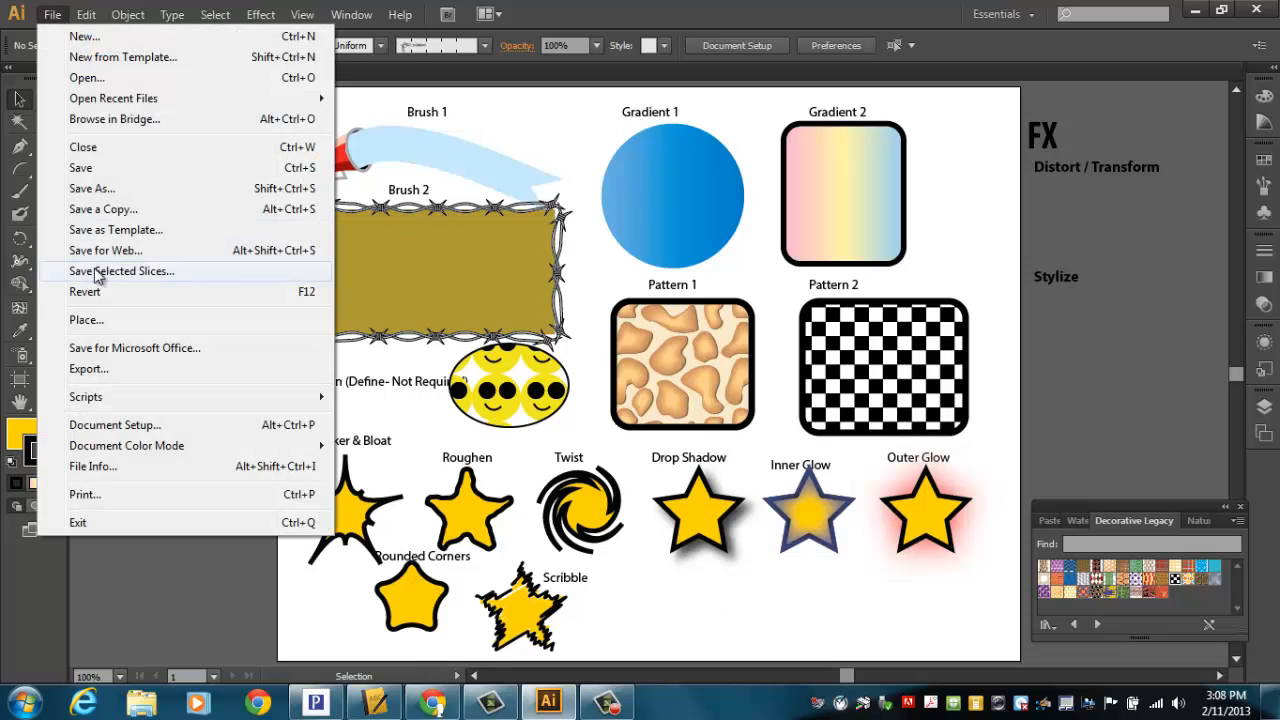
pyautogui.click(128, 190)
pyautogui.click(337, 325)
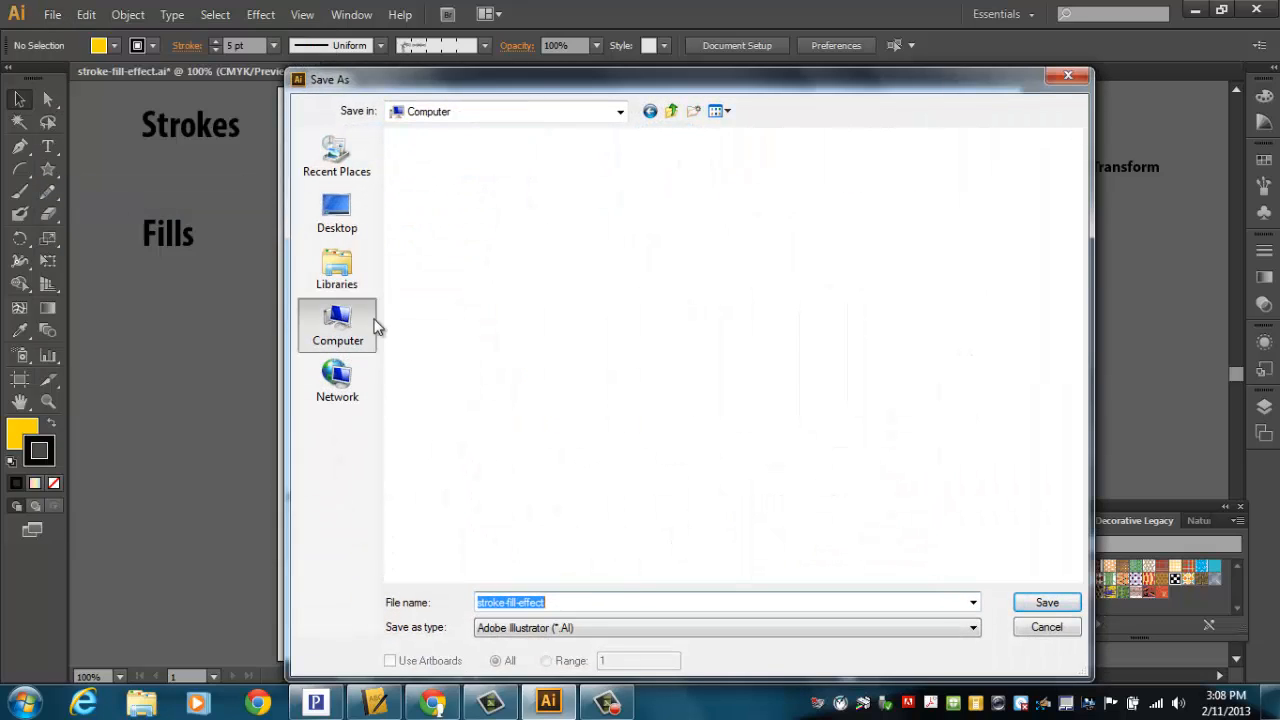
pyautogui.doubleClick(518, 326)
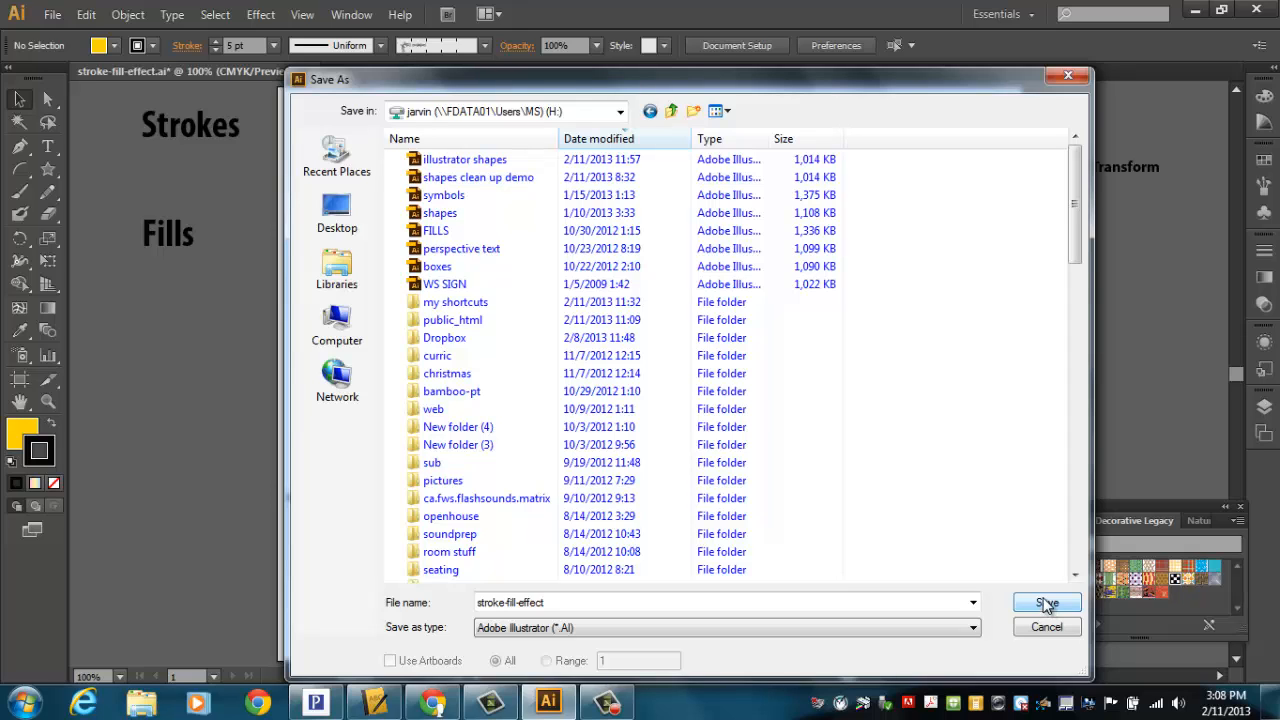
pyautogui.click(1046, 628)
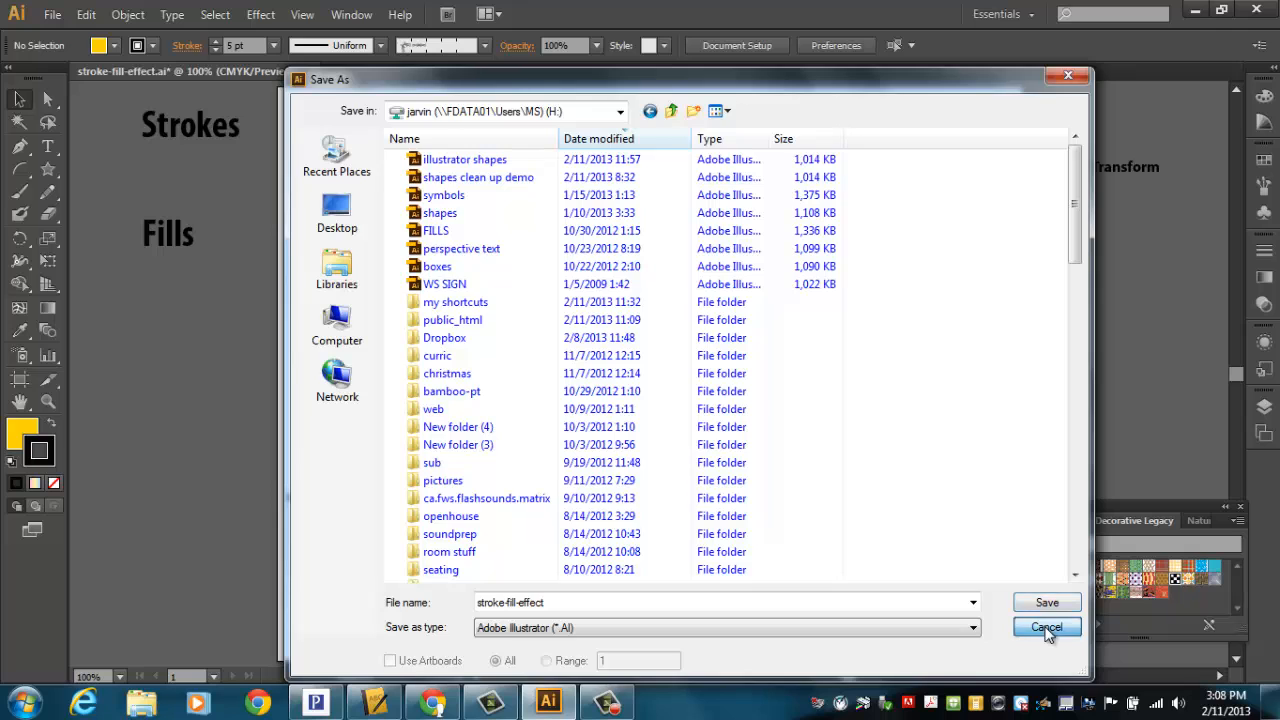